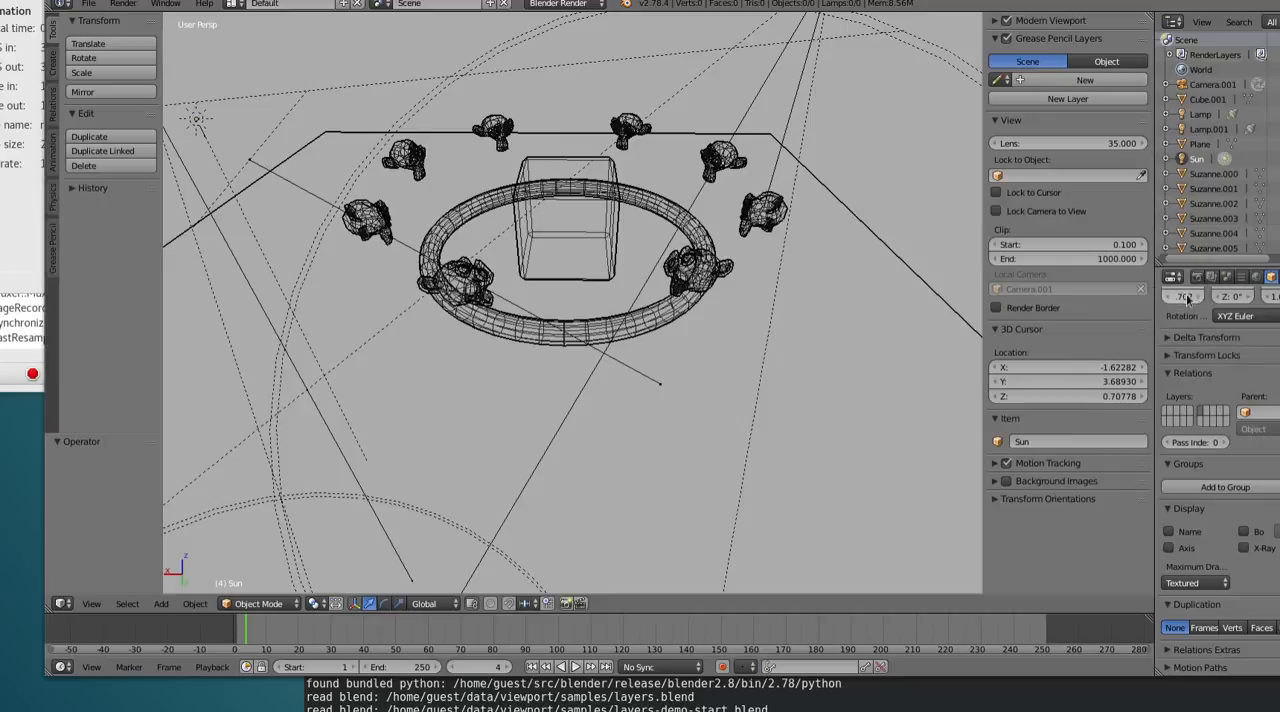
Show the scene's render layer settings and set the outliner's display mode to Collections
click(1211, 278)
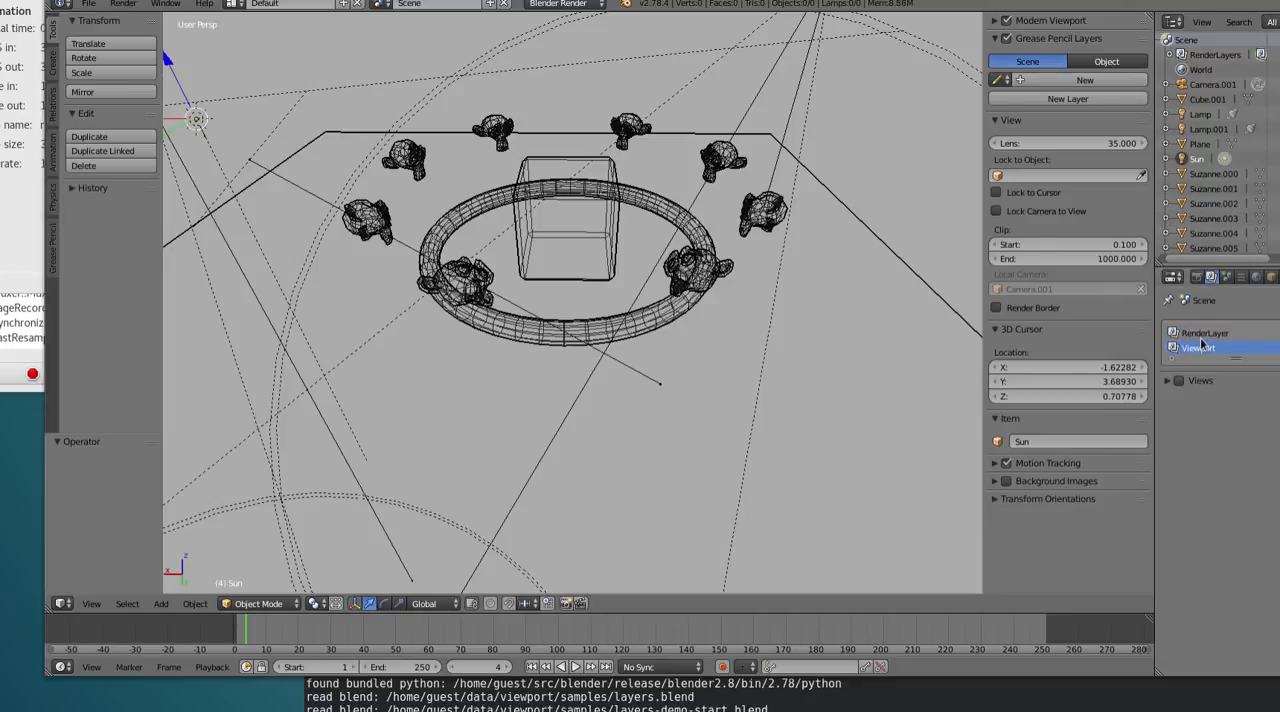
click(1271, 22)
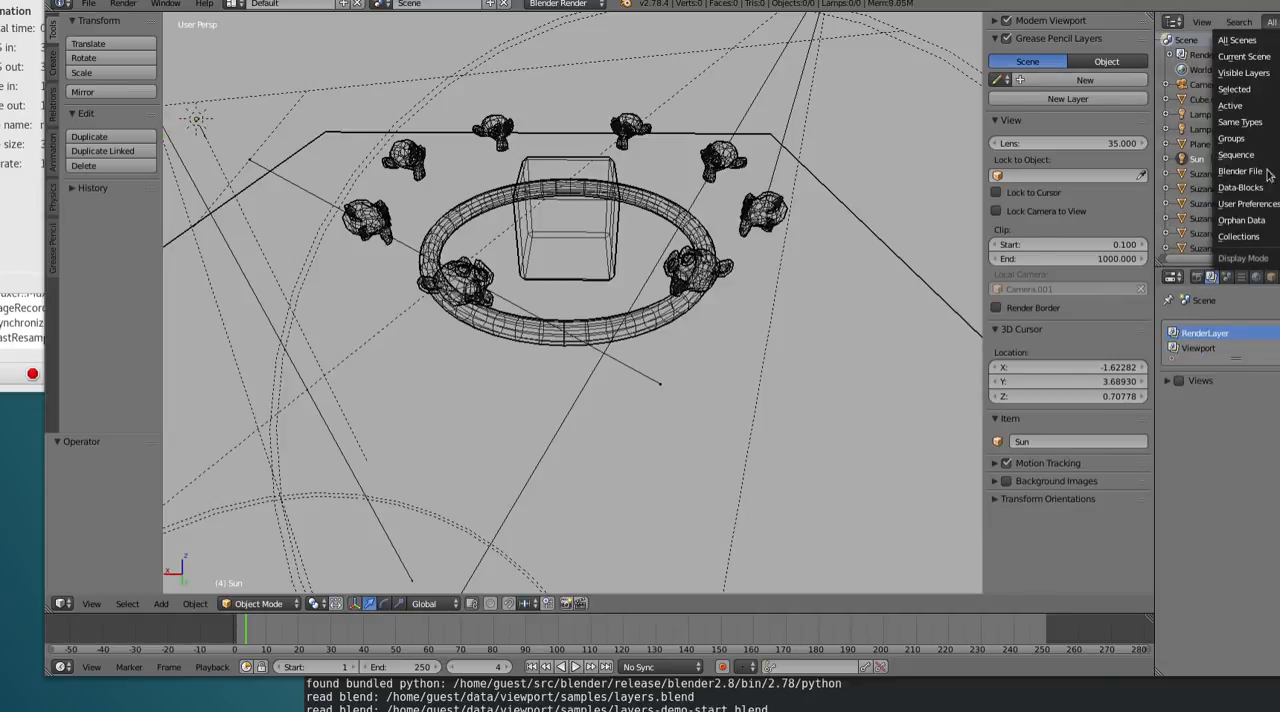
click(1244, 237)
Compare the collections listed for the RenderLayer and Viewport layers
click(1204, 341)
click(1204, 336)
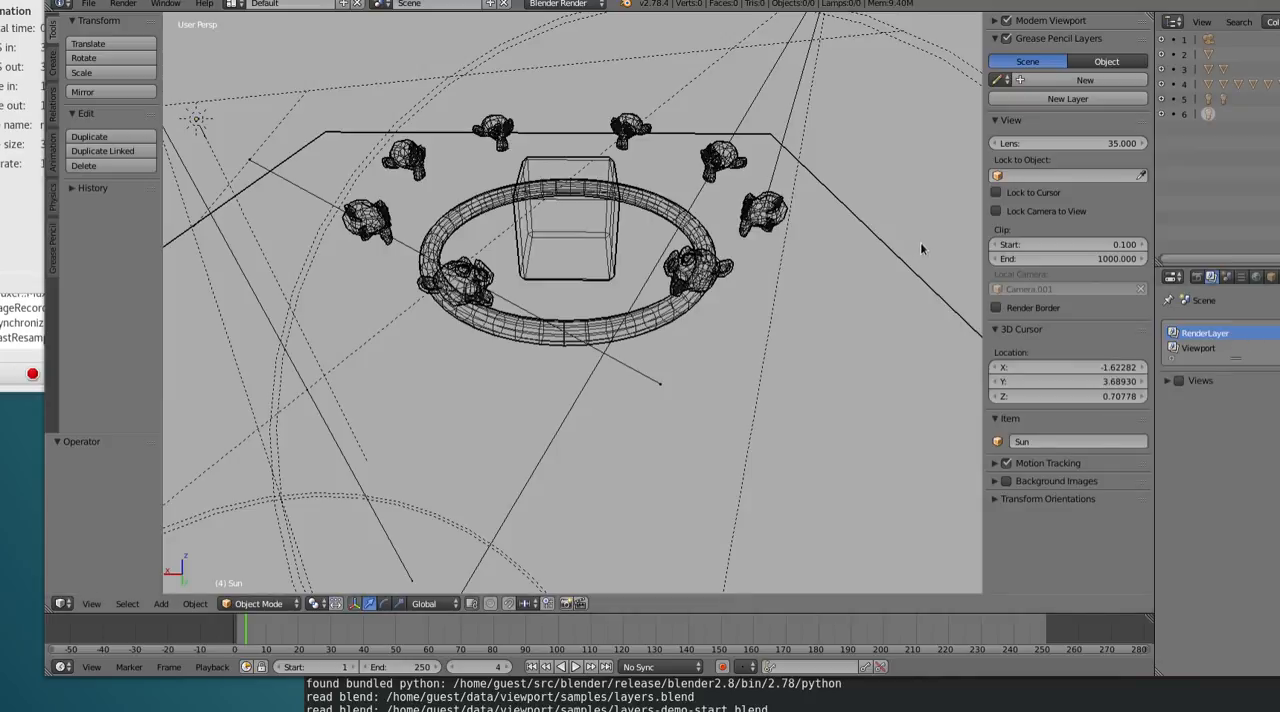
click(1200, 348)
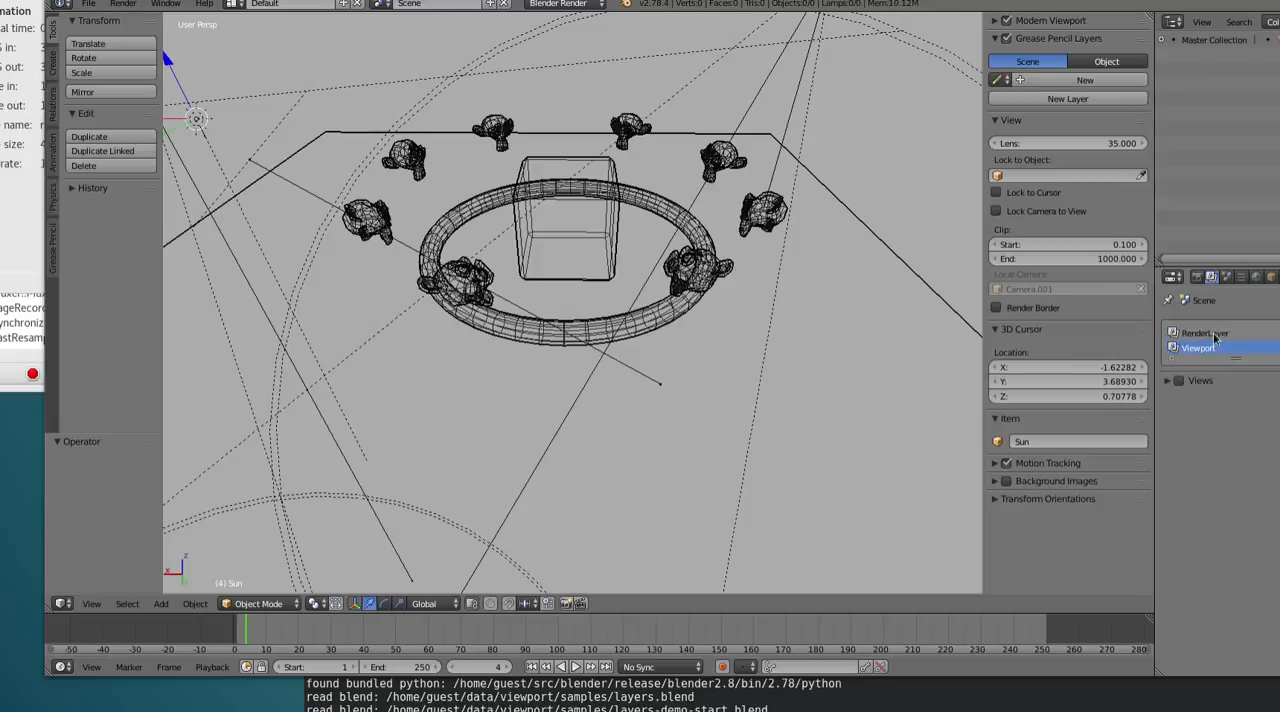
click(1216, 334)
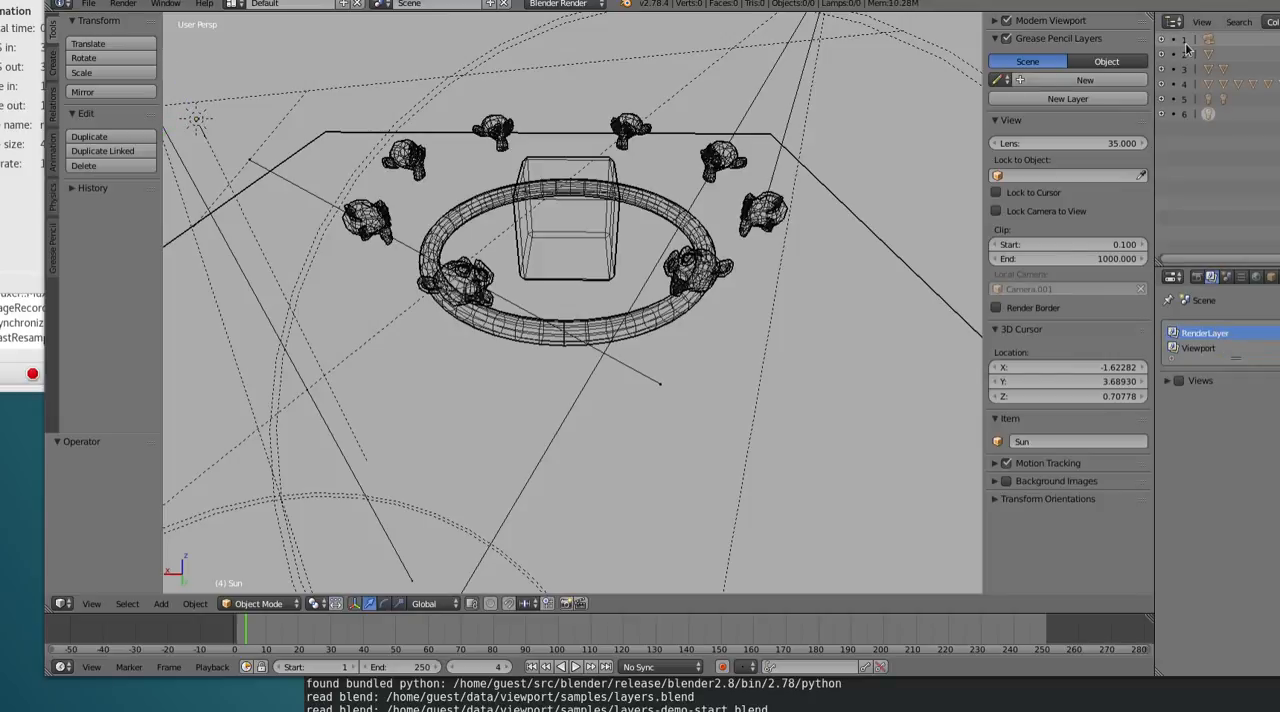
drag(1279, 40, 1279, 114)
drag(1279, 40, 1279, 114)
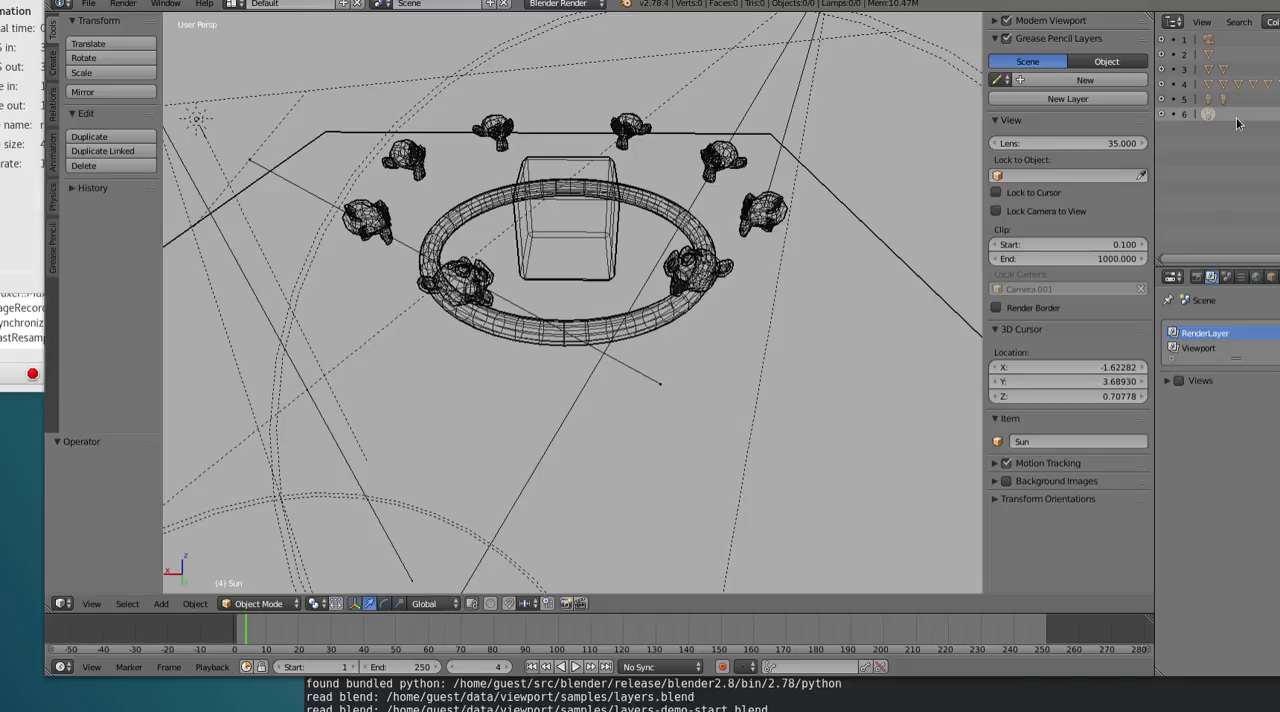
click(1226, 348)
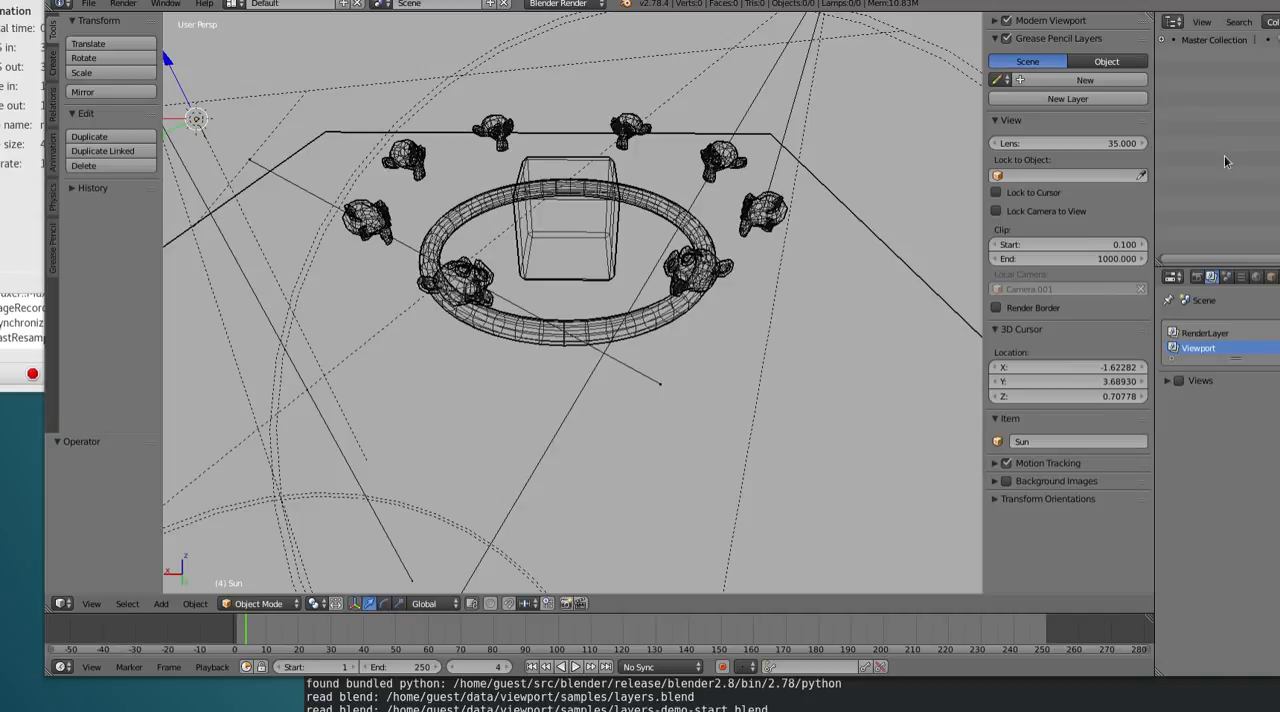
Enlarge the render layer list and add a new render layer named All
drag(1236, 357, 1236, 418)
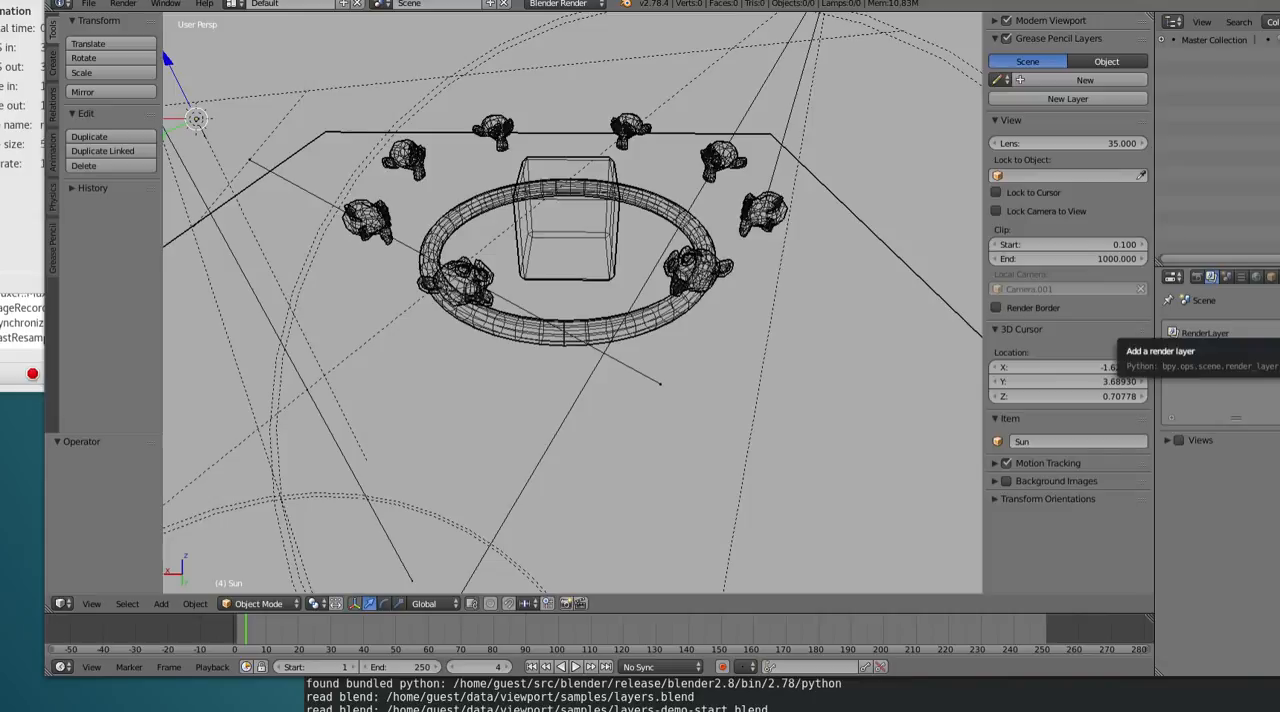
click(1273, 335)
double_click(1241, 364)
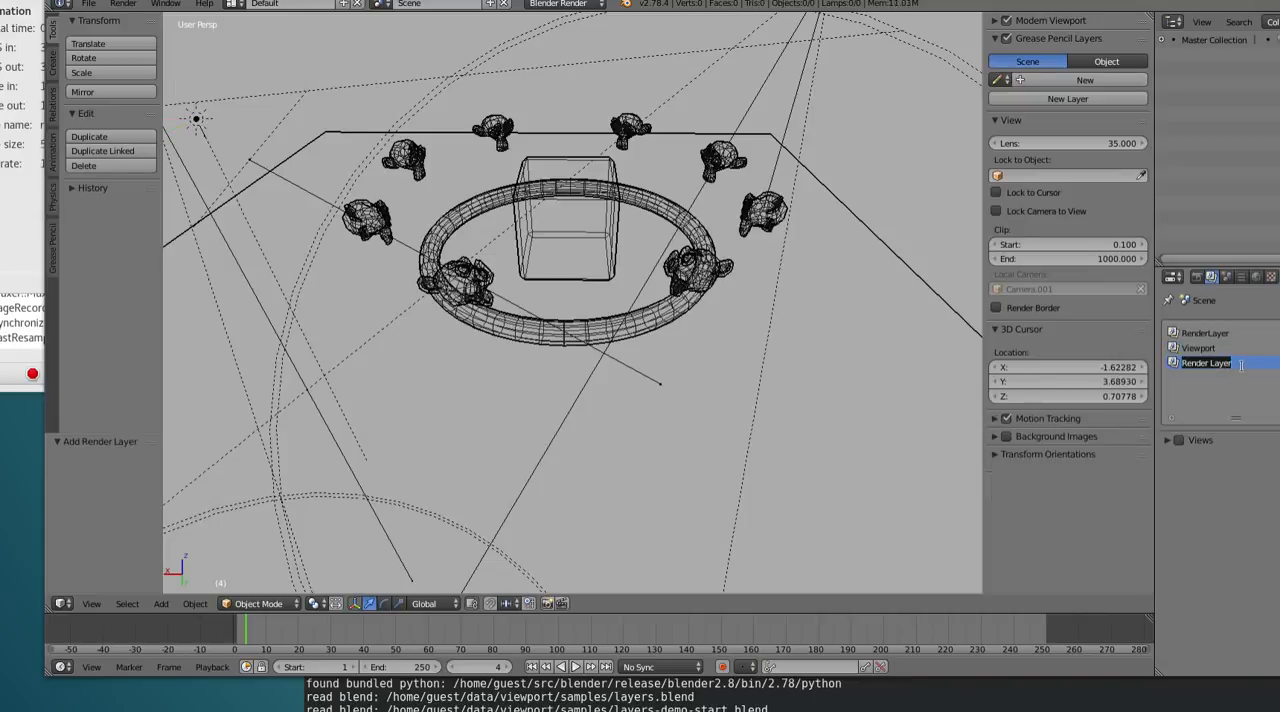
text(All)
key(Return)
Remove the RenderLayer and Viewport layers and add another render layer below All
click(1238, 335)
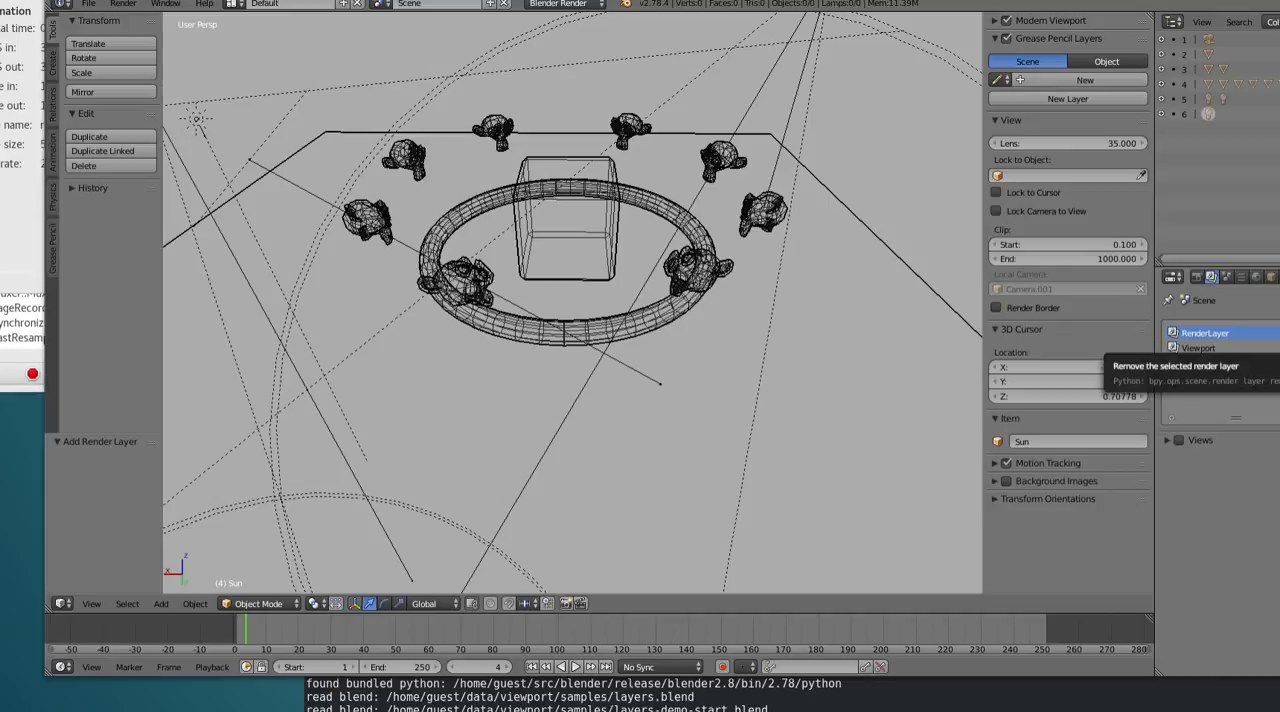
click(1272, 350)
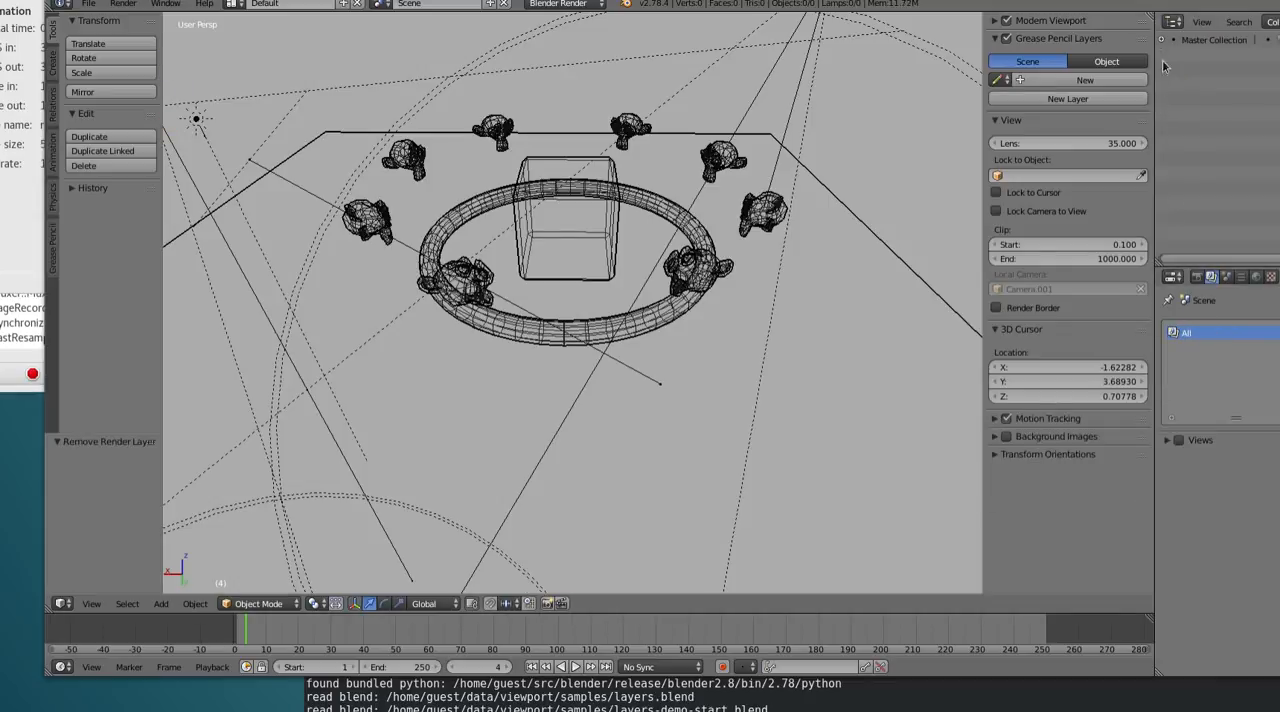
click(1272, 333)
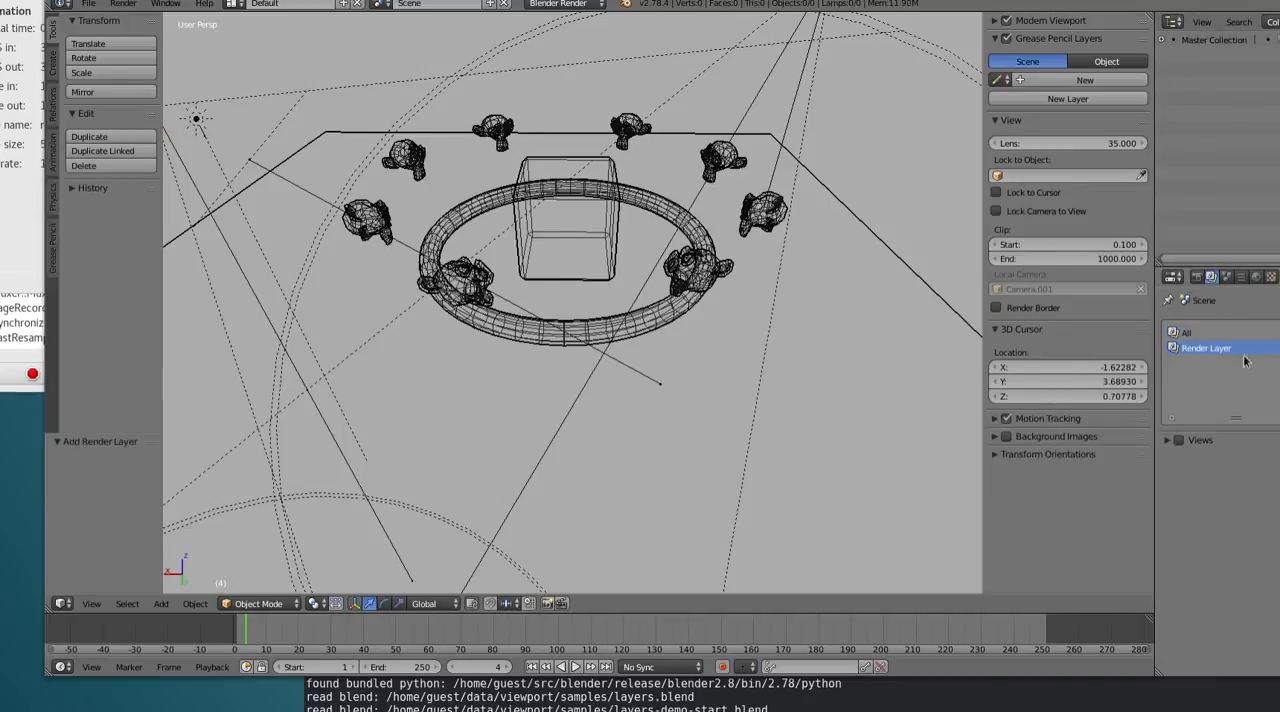
Examine the sub-collections and objects inside the Master Collection for both the new render layer and All
click(1163, 40)
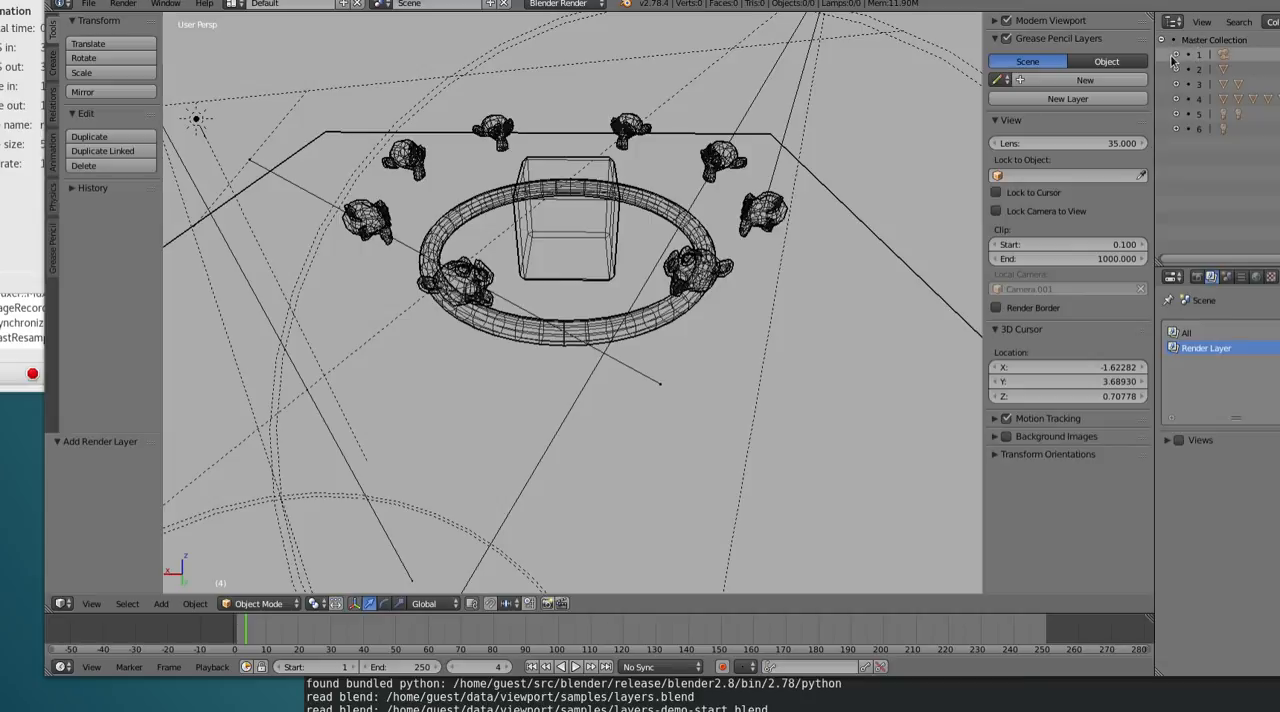
click(1177, 55)
click(1176, 84)
click(1176, 129)
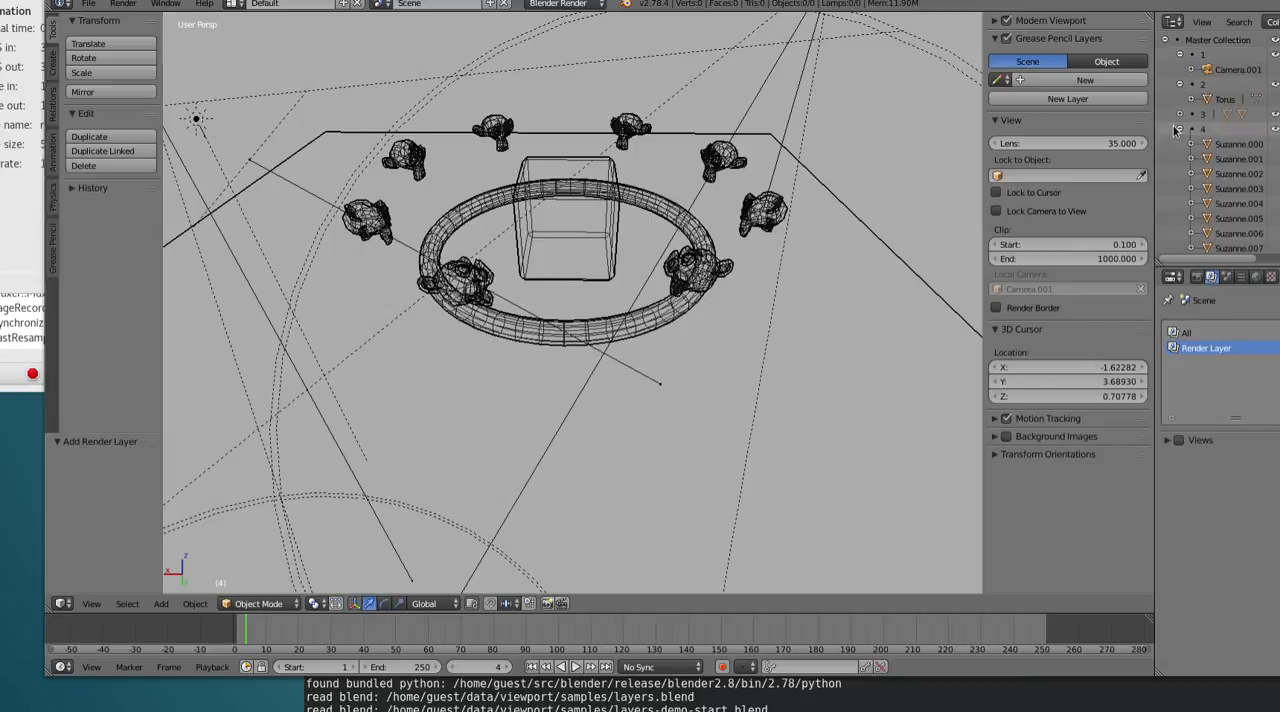
click(1176, 129)
click(1176, 84)
click(1177, 55)
click(1166, 40)
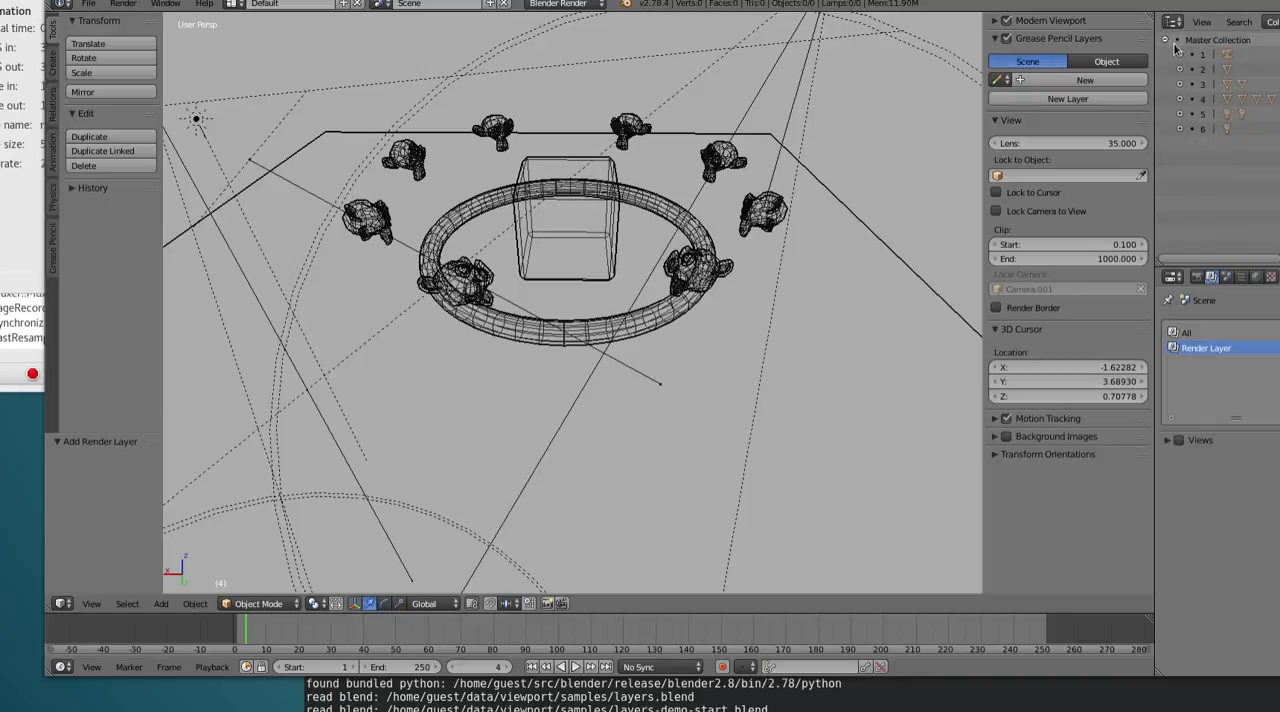
click(1221, 333)
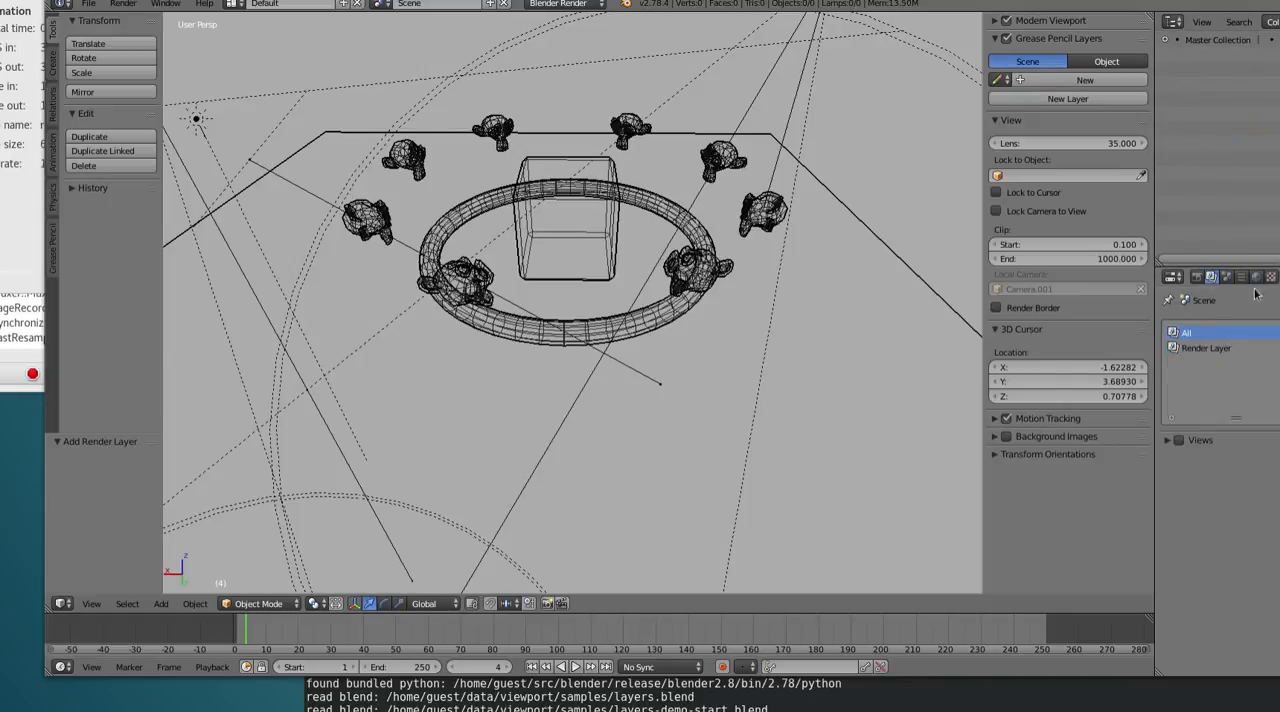
click(1166, 40)
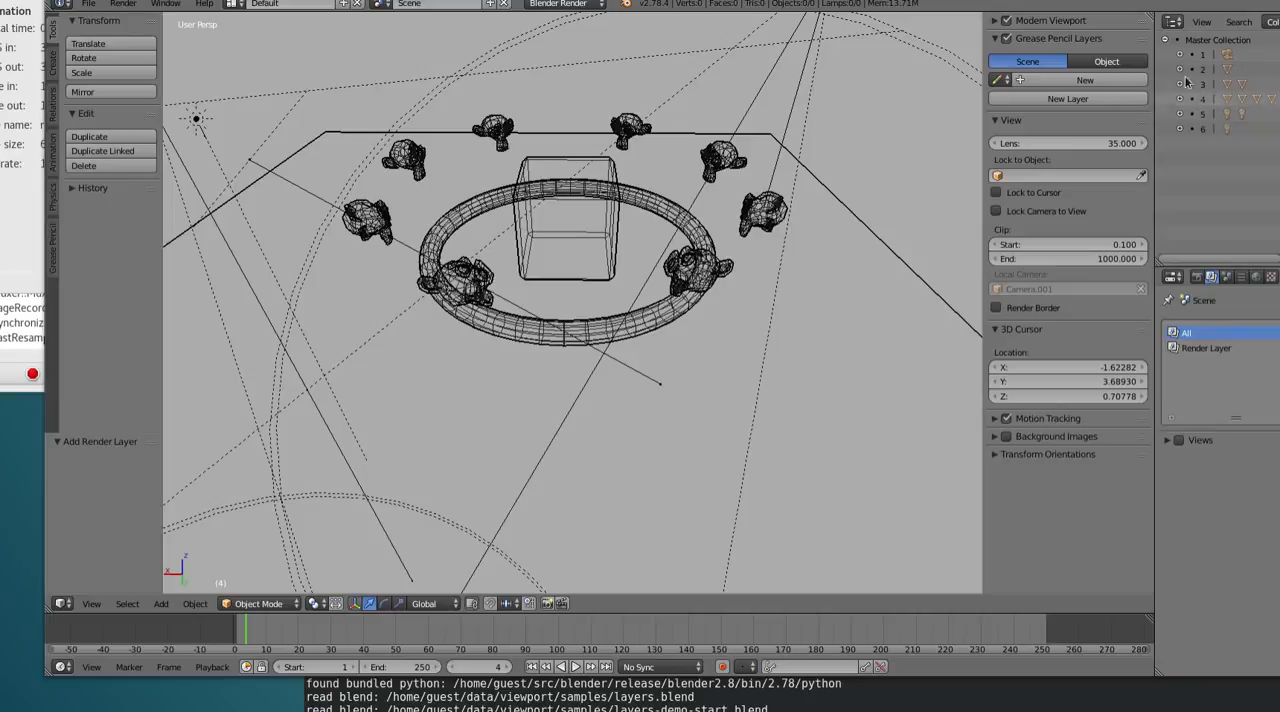
Rename the second render layer as Geometry and widen the outliner and properties area
double_click(1210, 348)
text(Geometry)
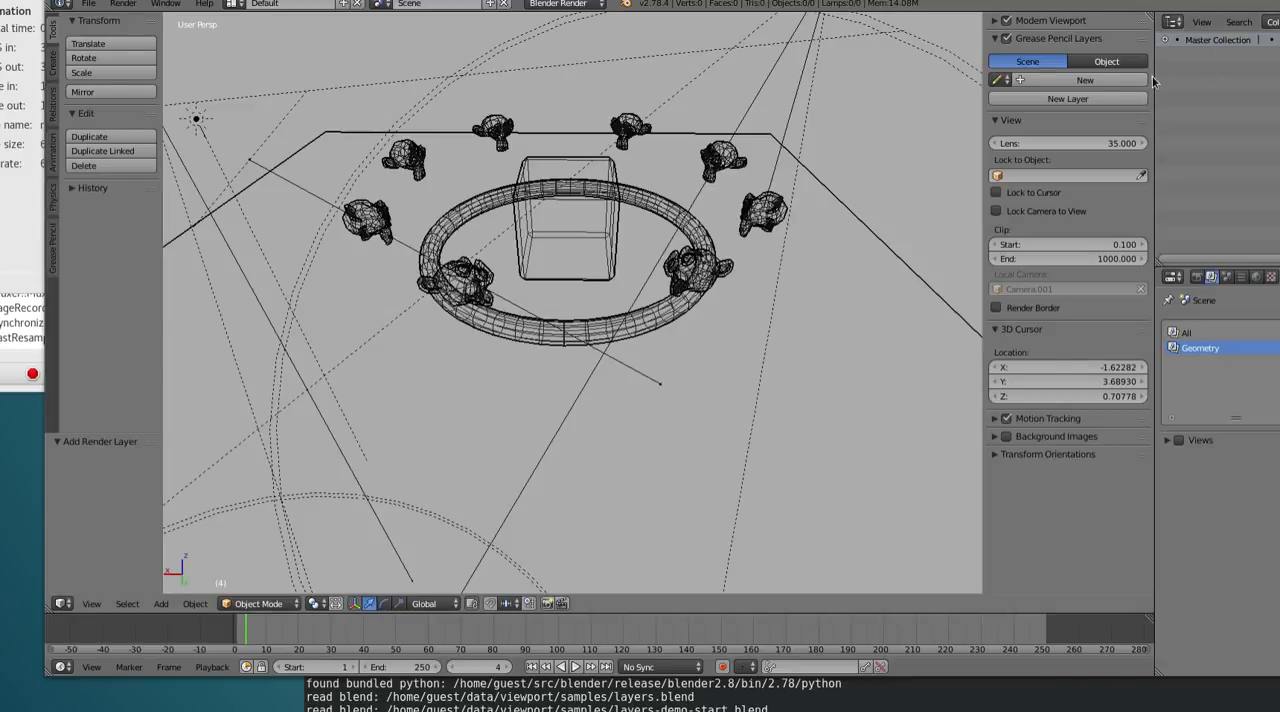
drag(1154, 80, 953, 88)
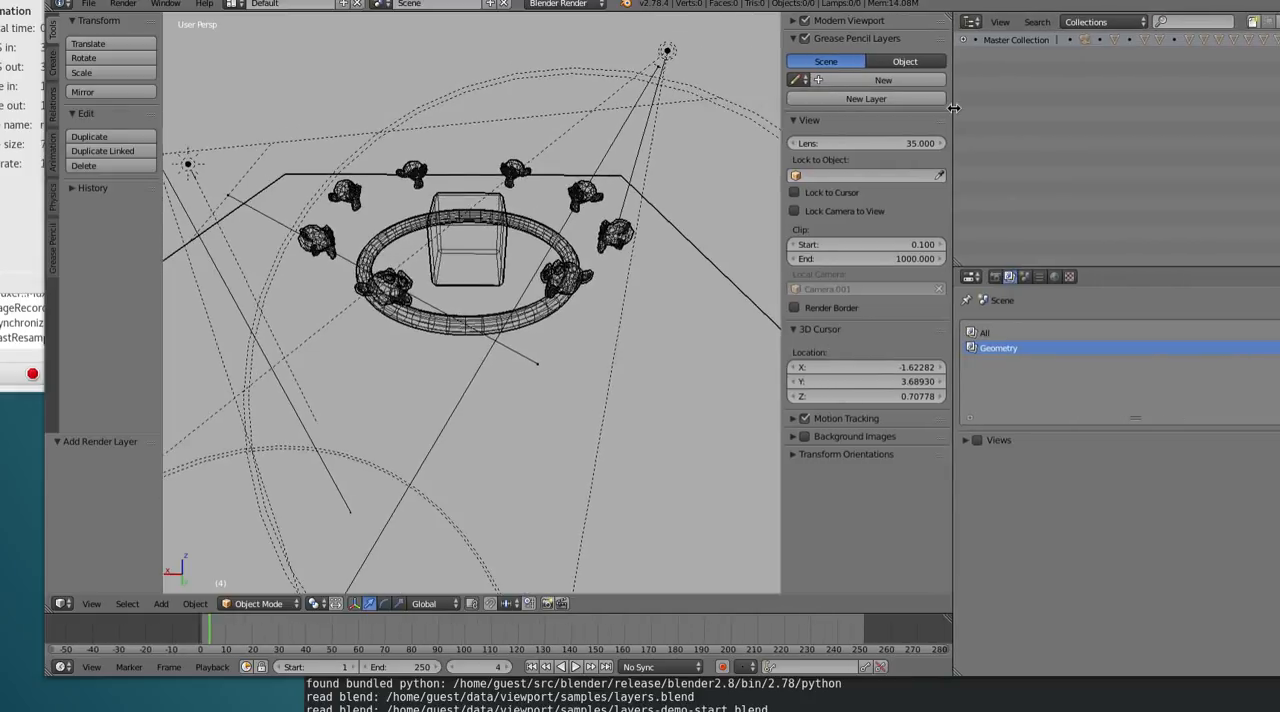
Add a new collection named Geometry below the Master Collection in the Geometry render layer
click(1267, 27)
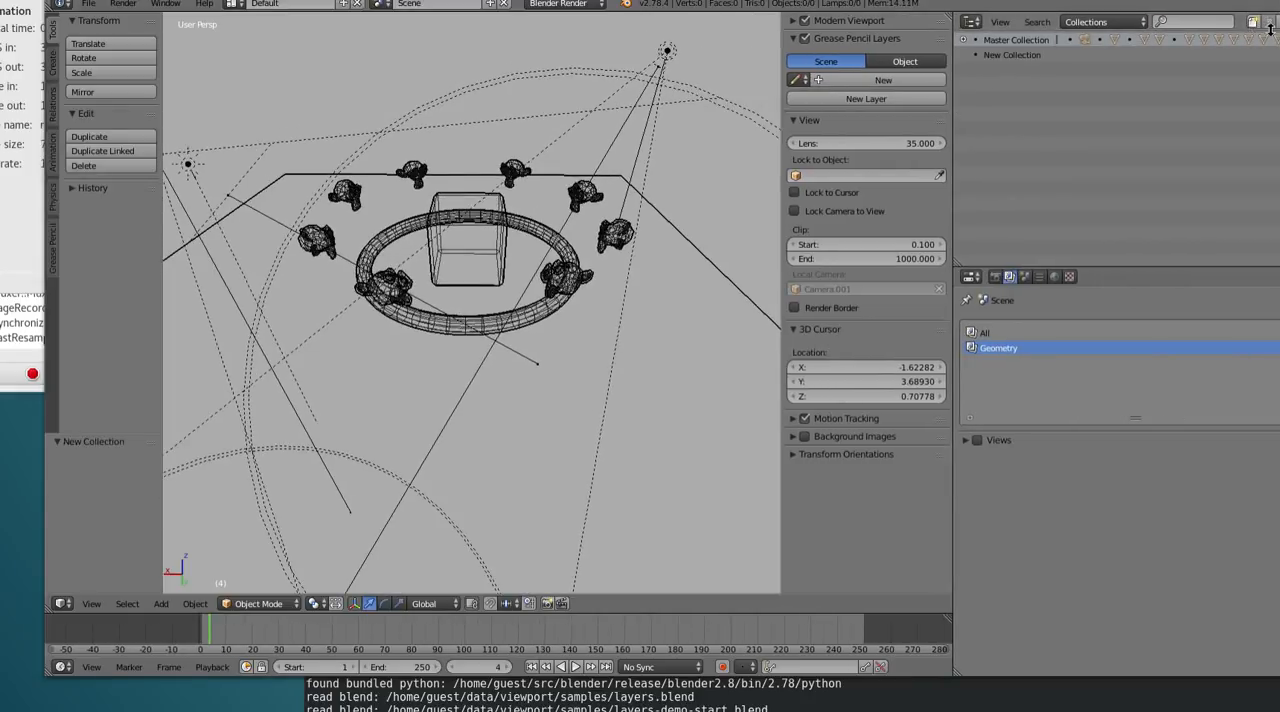
double_click(1098, 56)
text(Geometry)
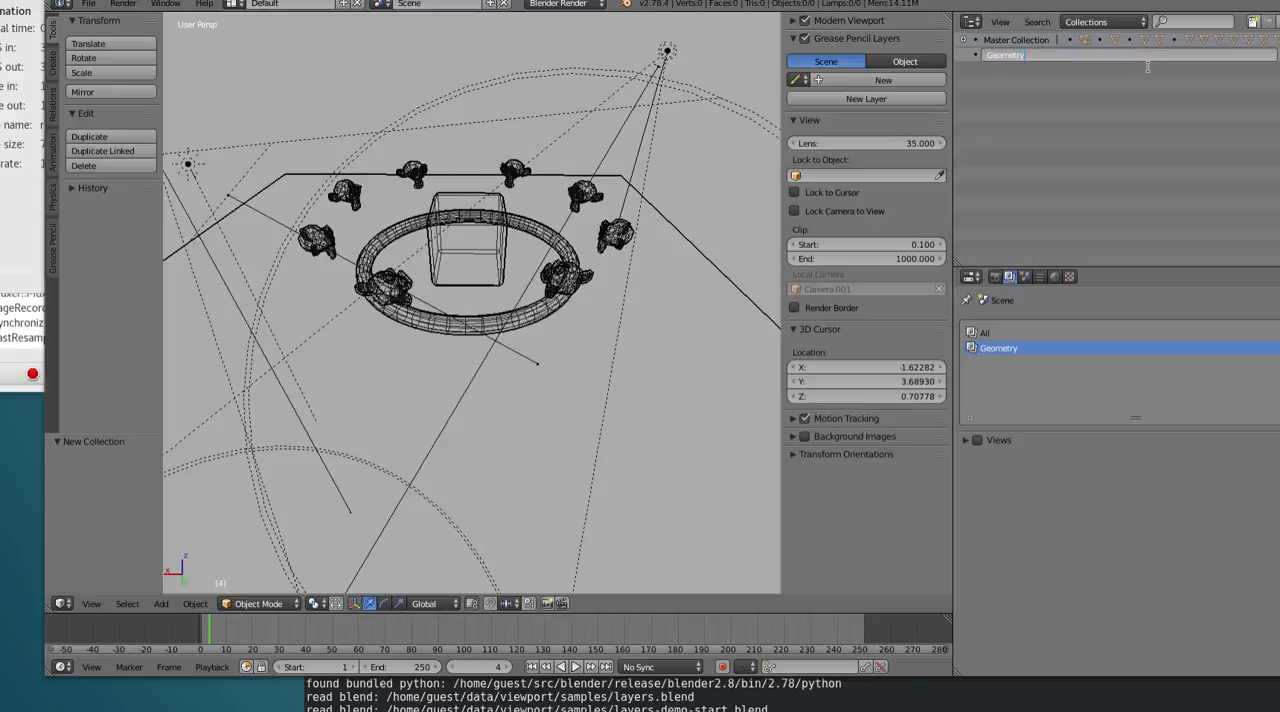
key(Return)
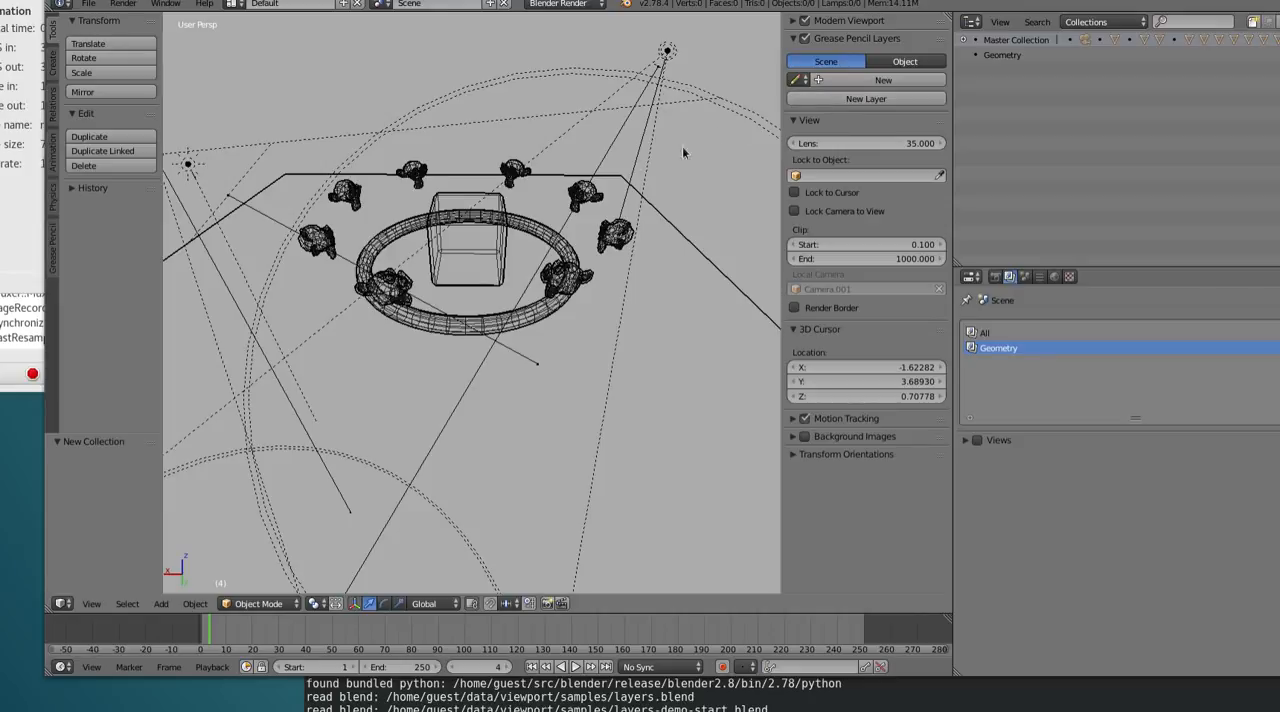
Select the torus in the scene and create two new sub-collections inside the Geometry collection
right_click(508, 228)
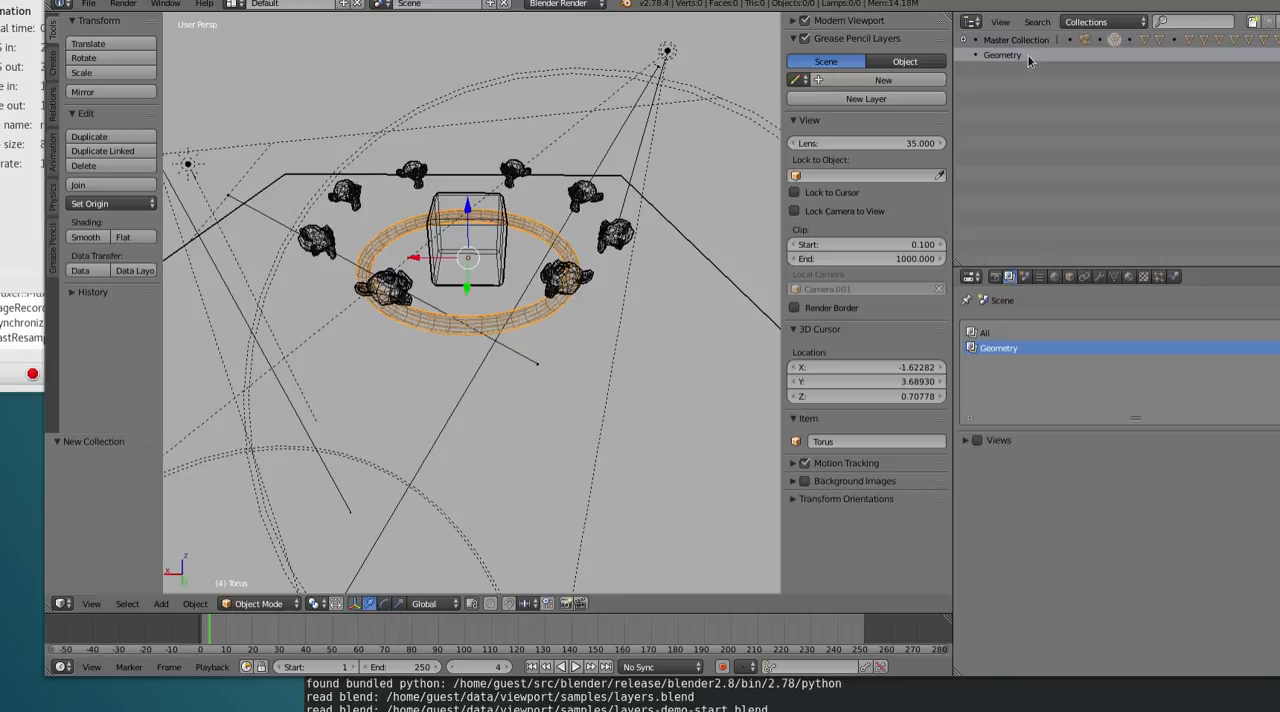
right_click(1021, 55)
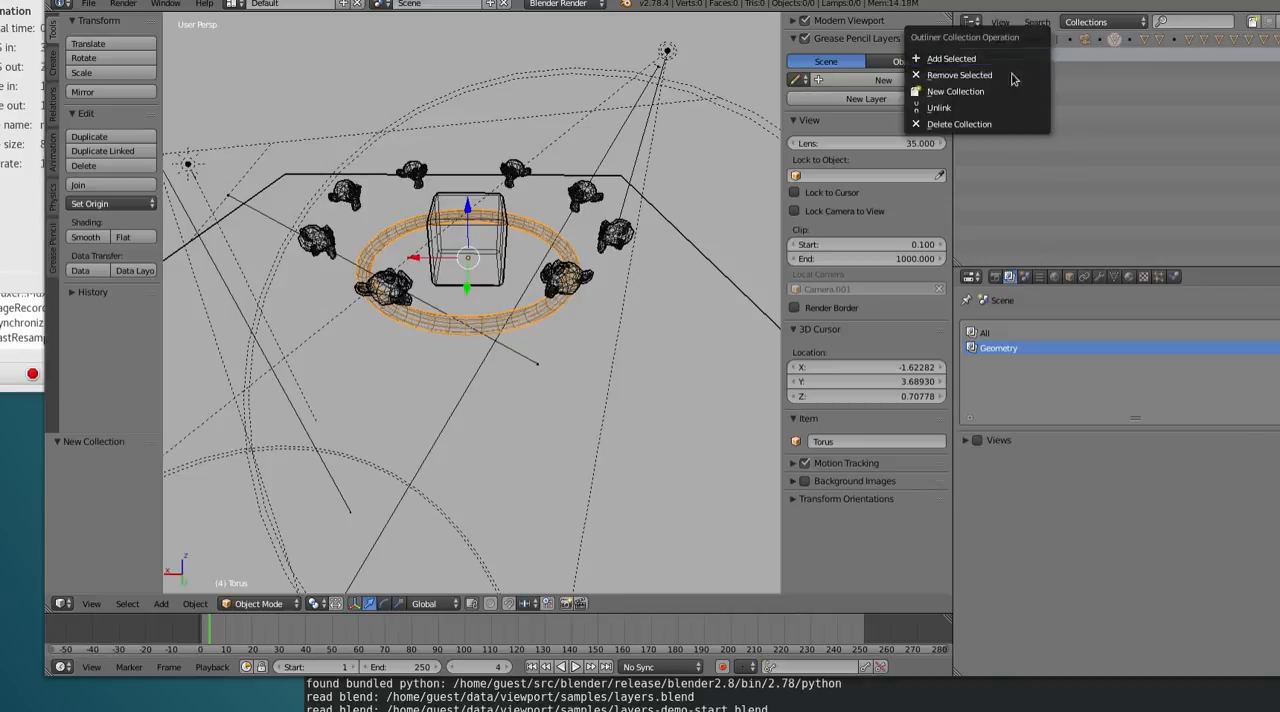
click(1007, 91)
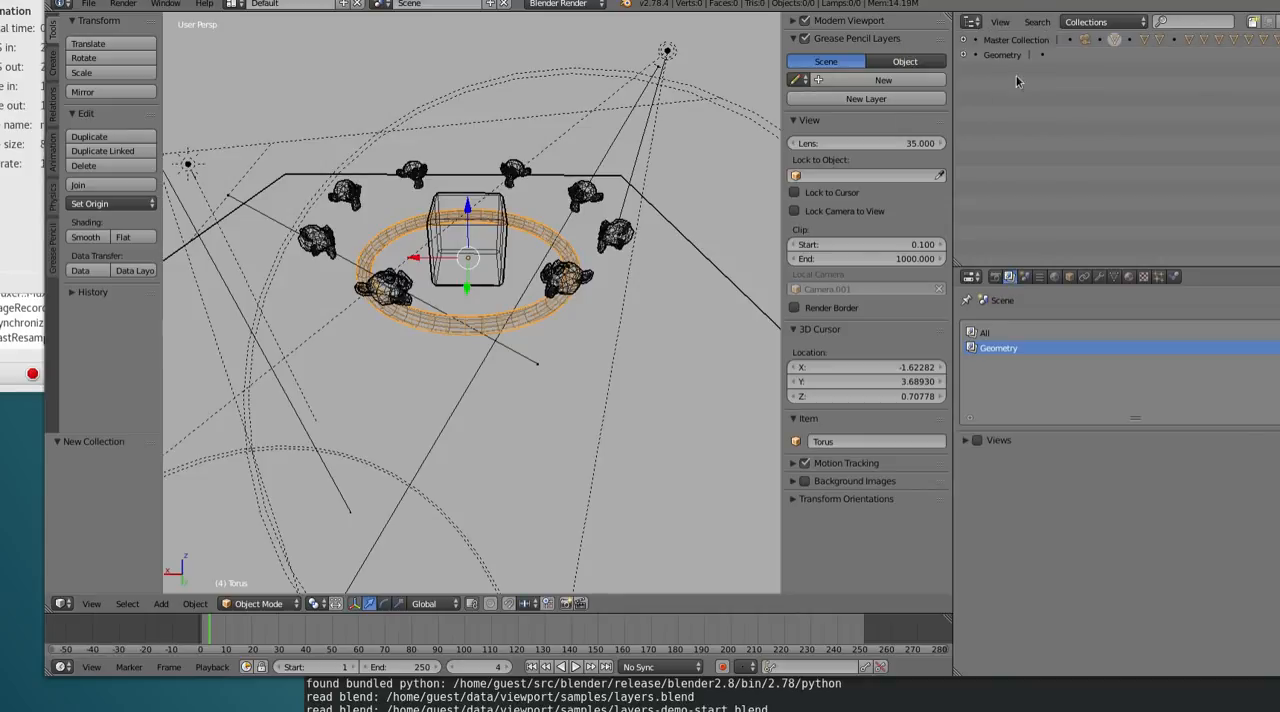
right_click(1005, 62)
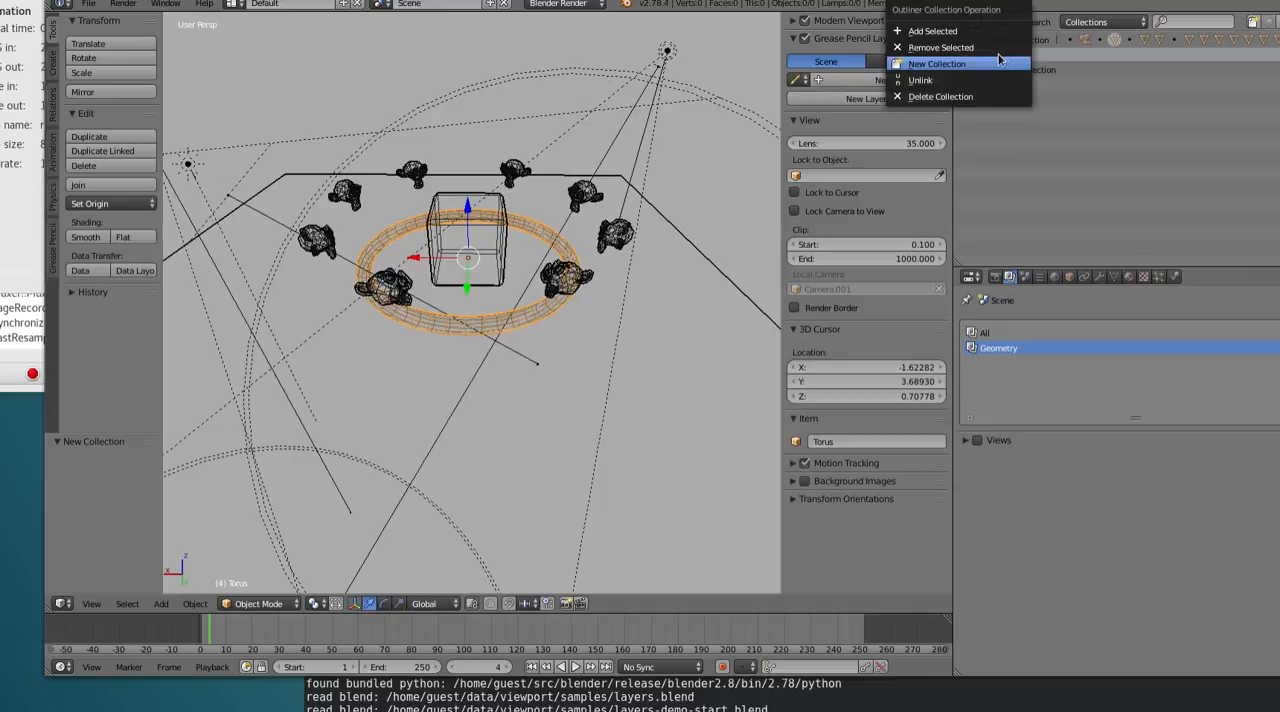
click(1001, 74)
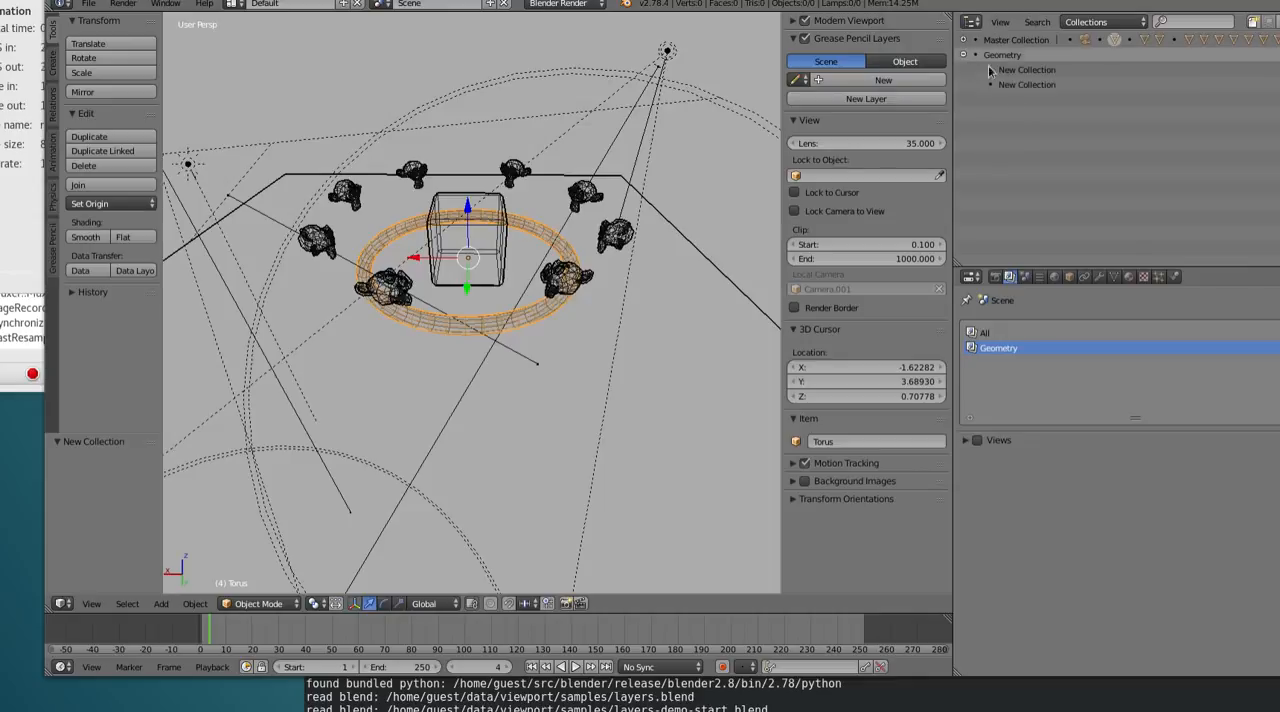
Rename the two new sub-collections of Geometry as Monkeys and Plane
double_click(1085, 70)
text(Mo)
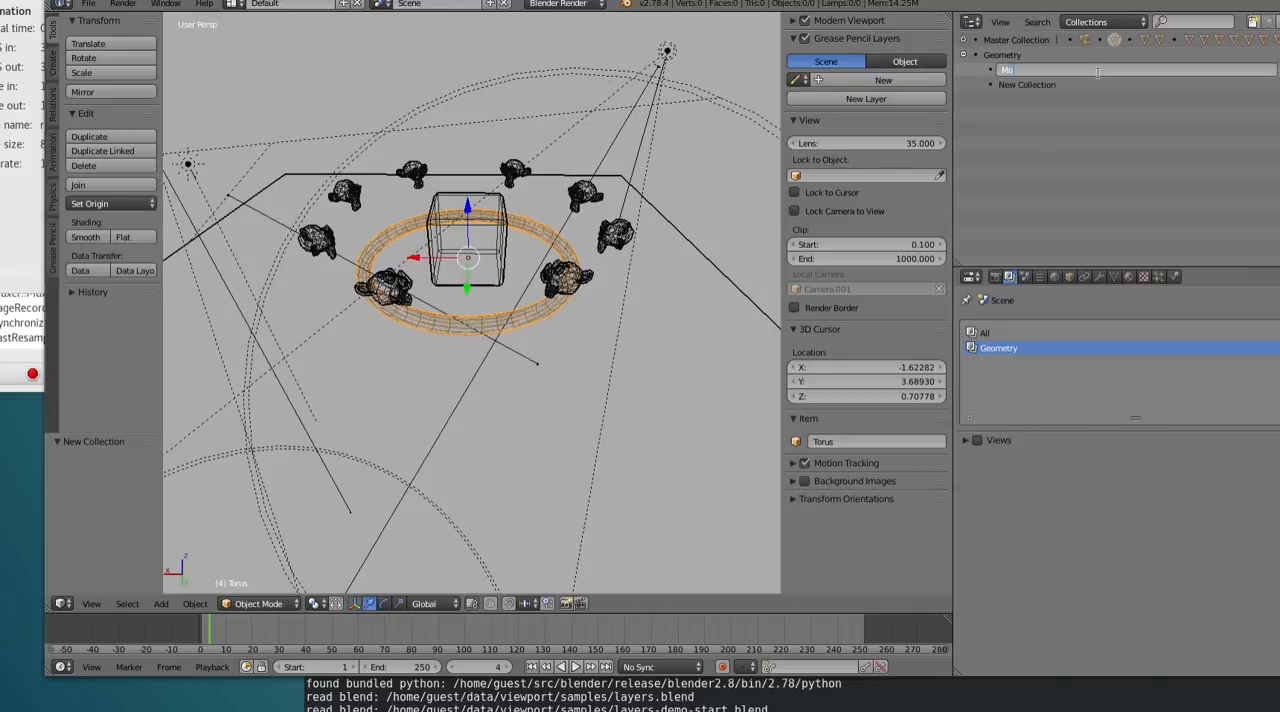
text(nkeys)
key(Return)
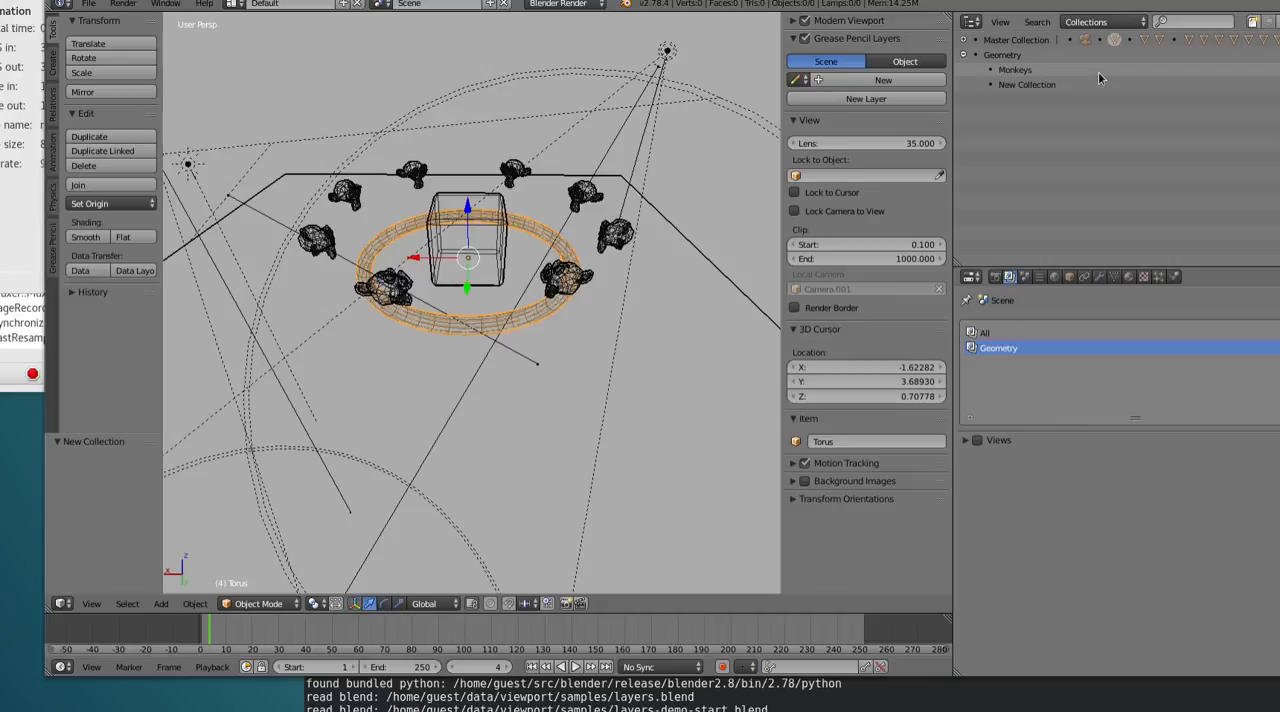
double_click(1052, 84)
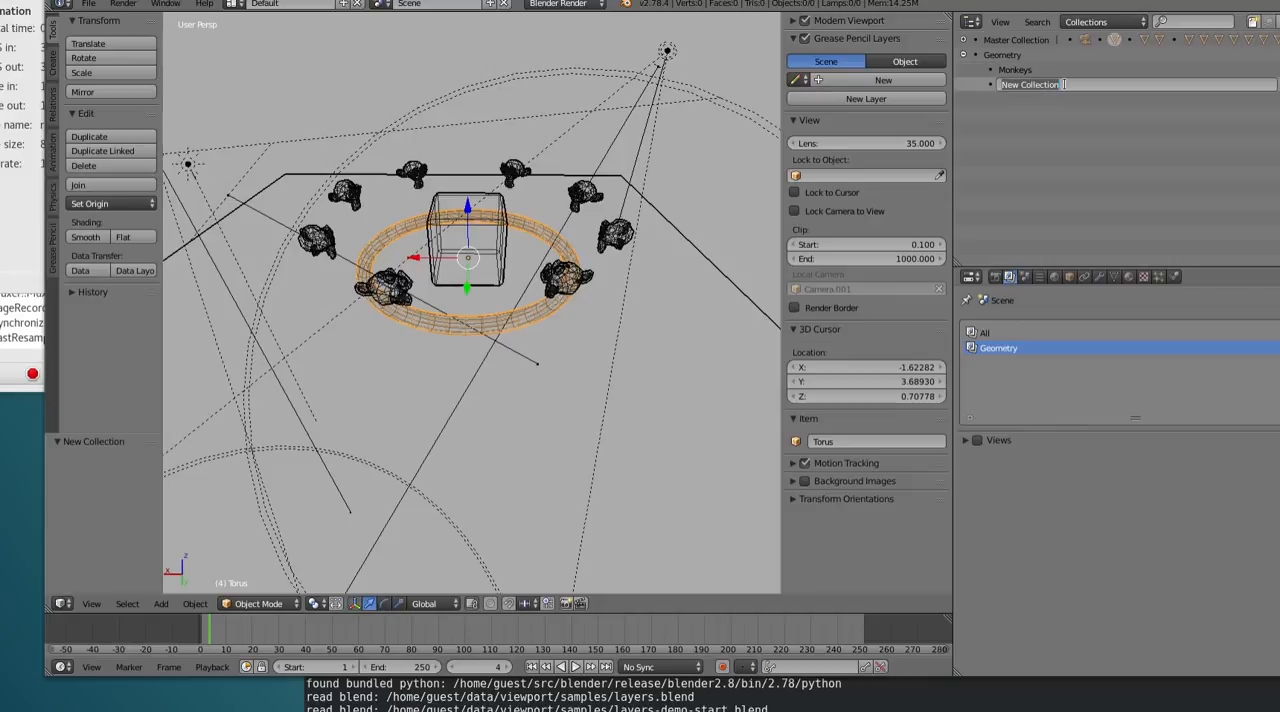
text(Plane)
key(Return)
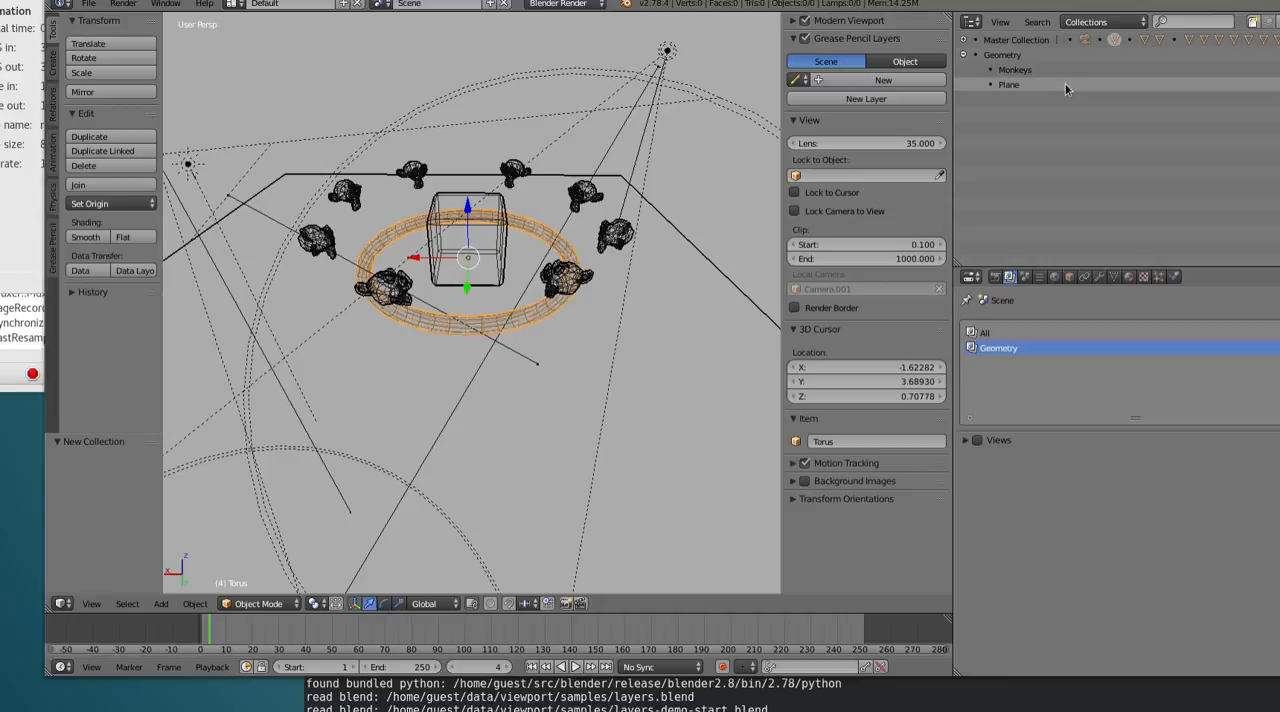
Create a third sub-collection inside Geometry and name it Torus
right_click(1003, 62)
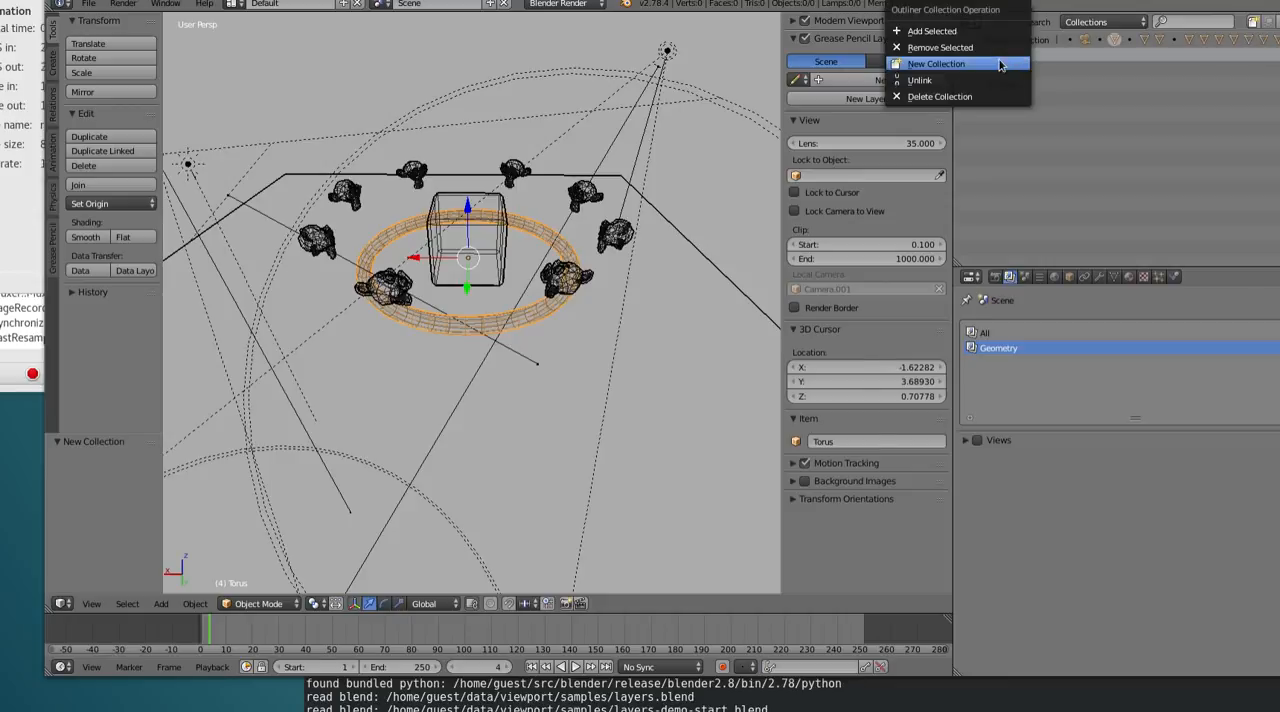
click(1000, 64)
double_click(1050, 99)
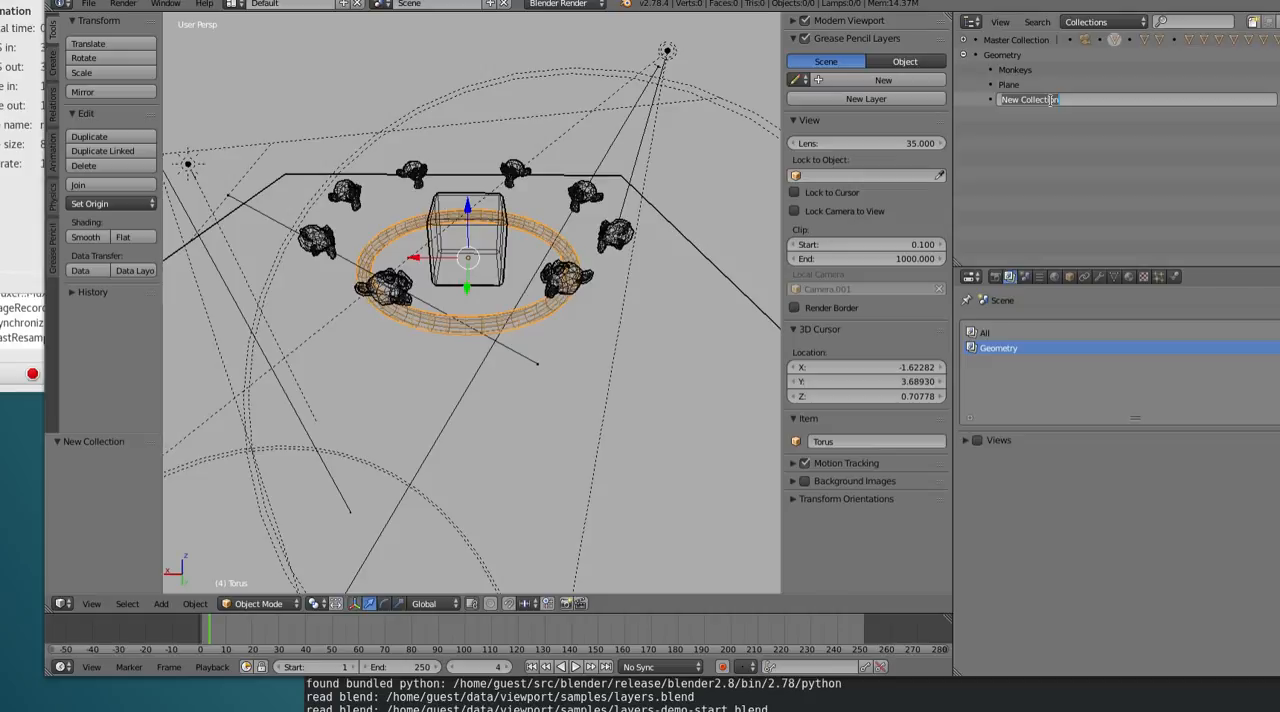
text(Oorus)
key(Return)
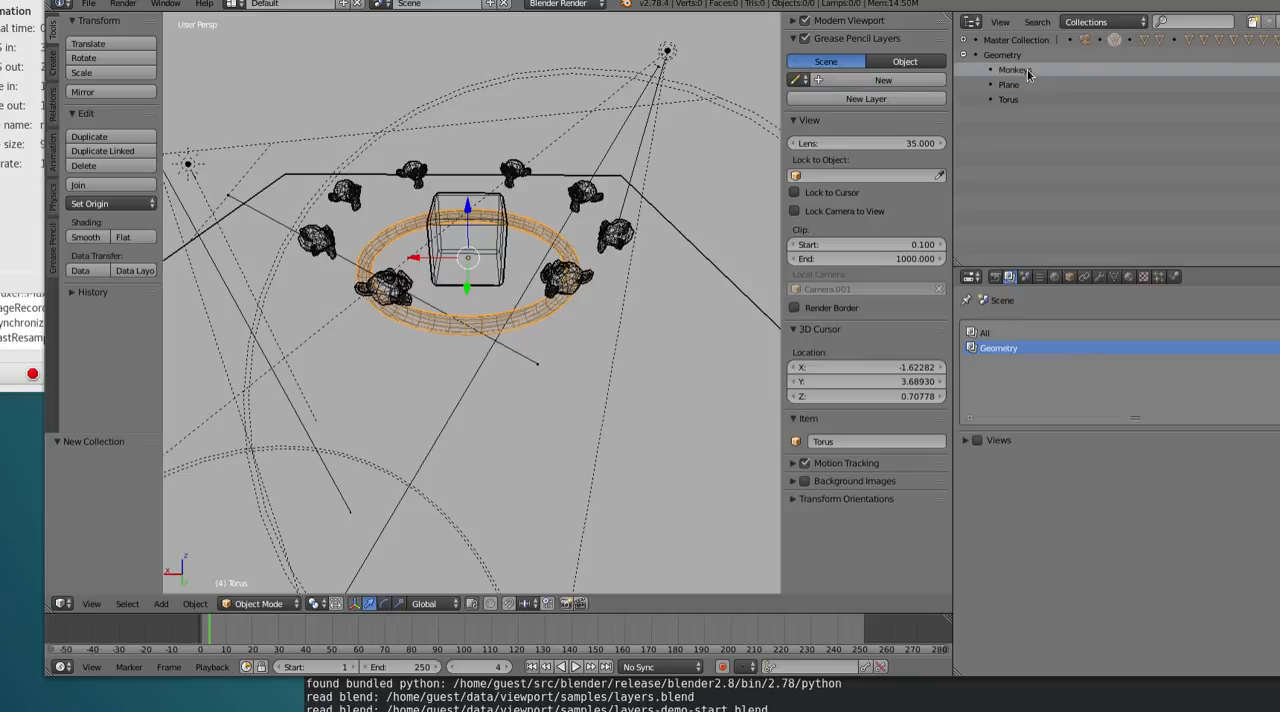
Add the selected torus object to the Torus collection
scroll(525, 232, up, 2)
scroll(530, 228, down, 2)
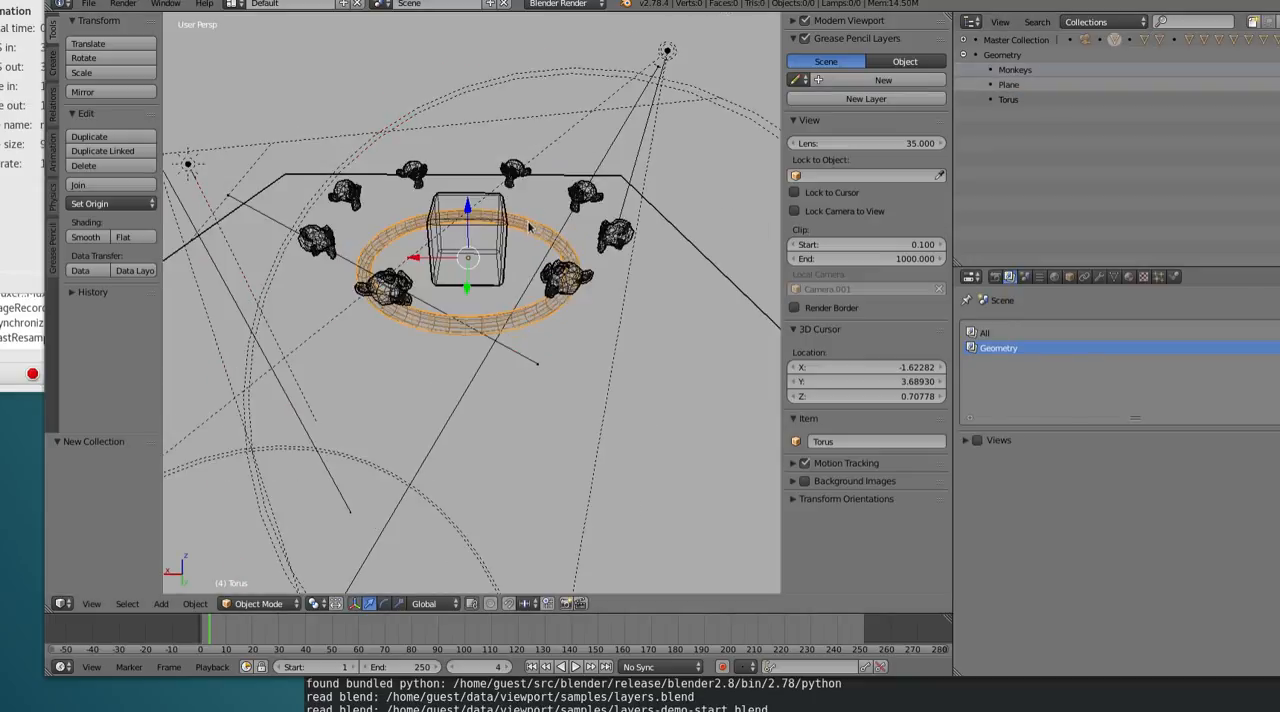
right_click(1040, 100)
click(1030, 68)
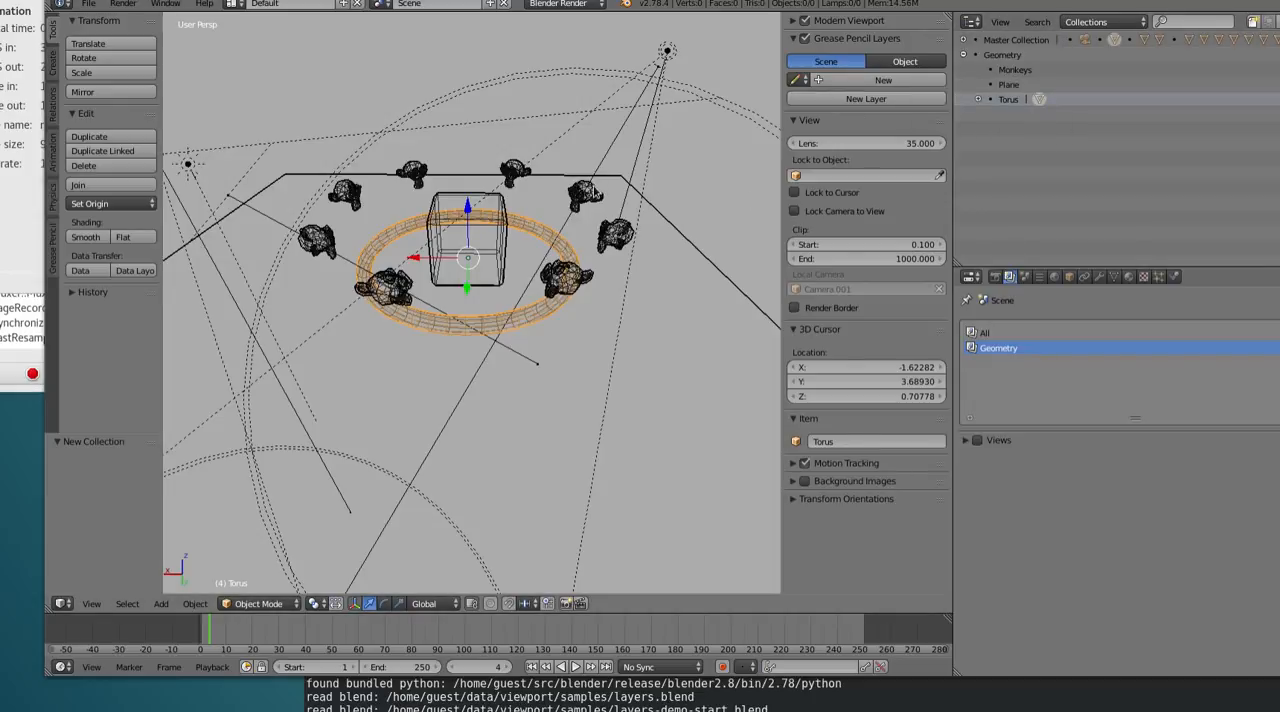
Select the ground plane and the cube and add both to the Plane collection
right_click(600, 181)
shift+right_click(504, 200)
right_click(1034, 86)
click(1034, 84)
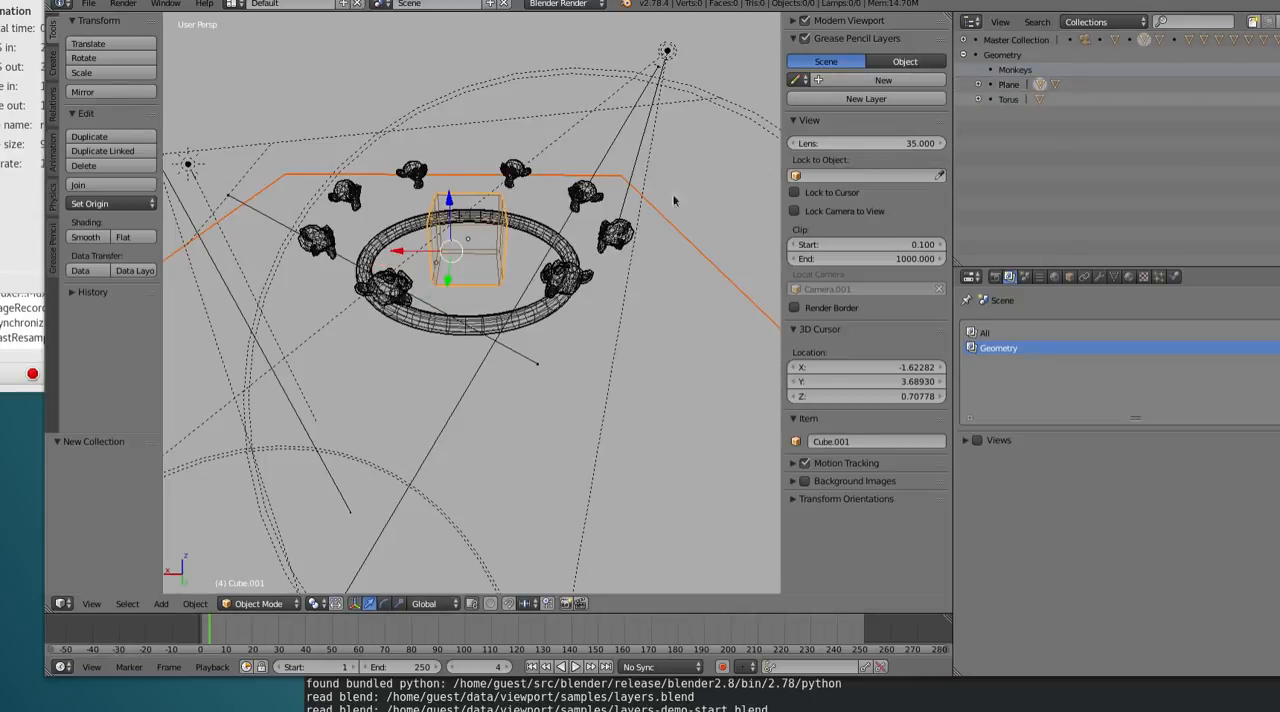
Select all eight monkey heads in the scene and add them to the Monkeys collection
right_click(512, 172)
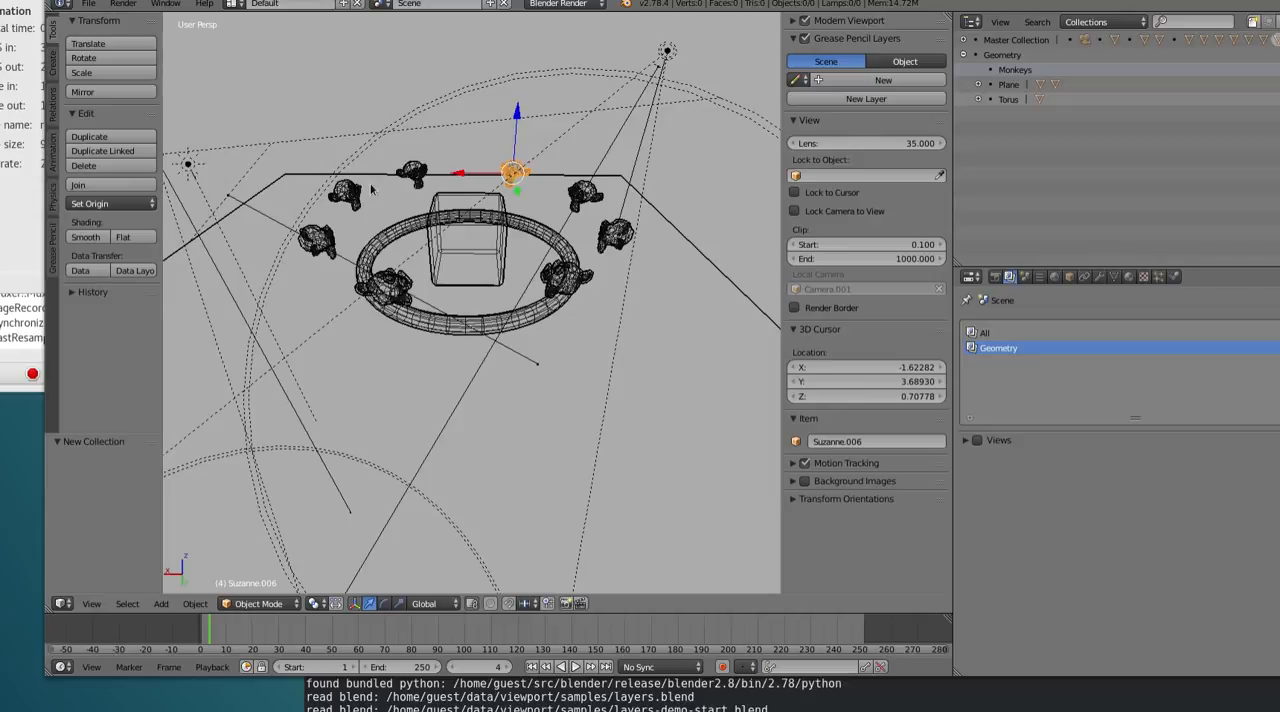
shift+right_click(412, 172)
shift+right_click(344, 192)
shift+right_click(316, 238)
shift+right_click(385, 286)
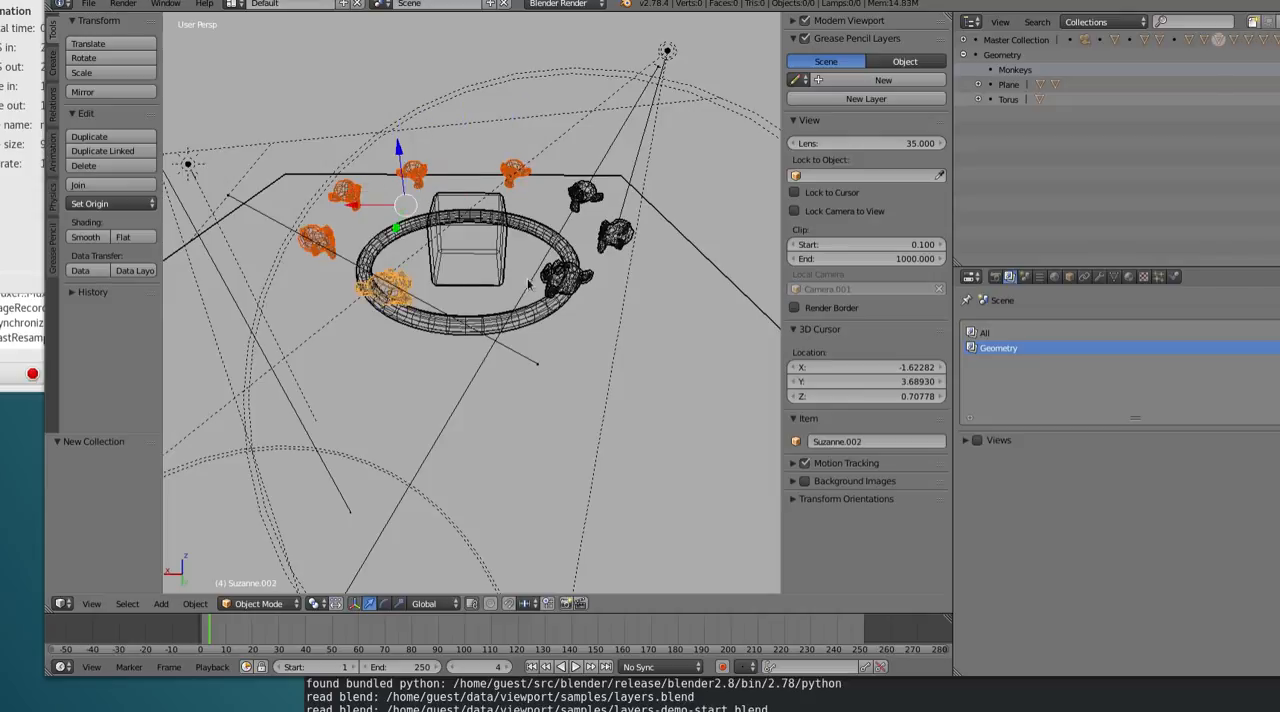
shift+right_click(592, 260)
shift+right_click(605, 245)
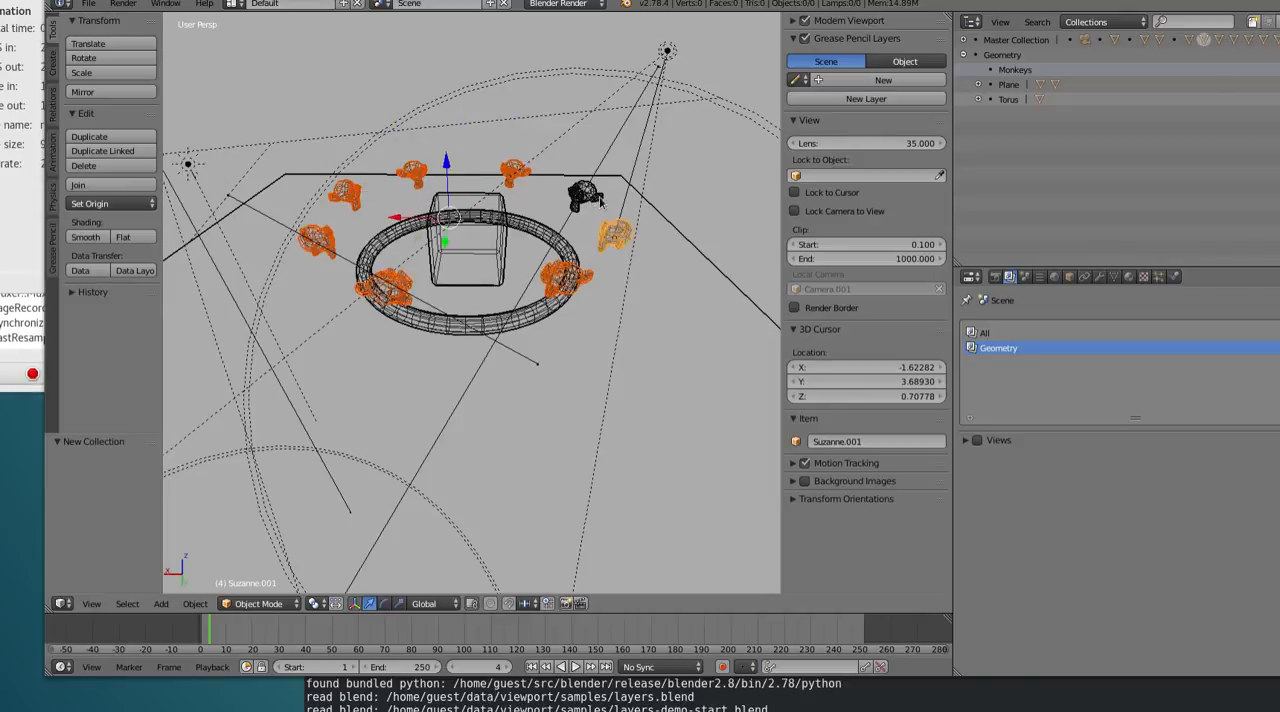
shift+right_click(586, 196)
right_click(1030, 69)
click(1040, 64)
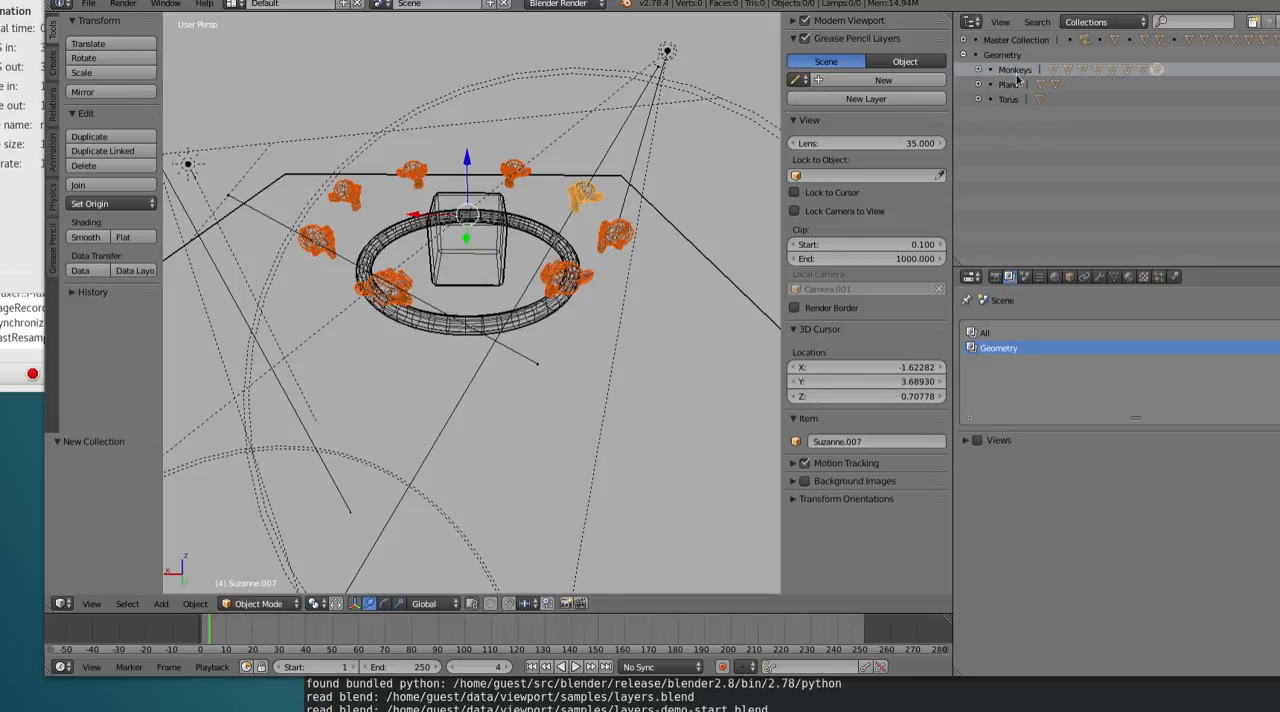
Expand the Monkeys collection, clear the scene selection and select only Suzanne.005, Suzanne.006 and Suzanne.007
click(977, 70)
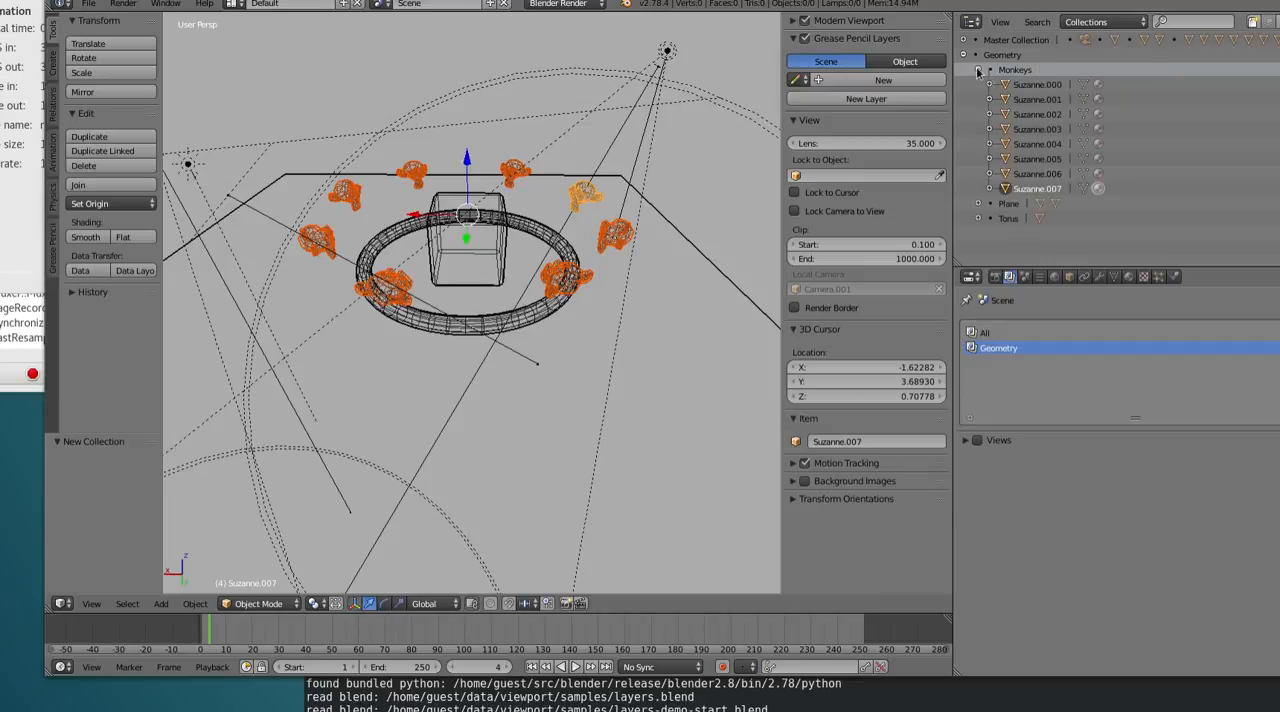
right_click(1032, 199)
click(1032, 199)
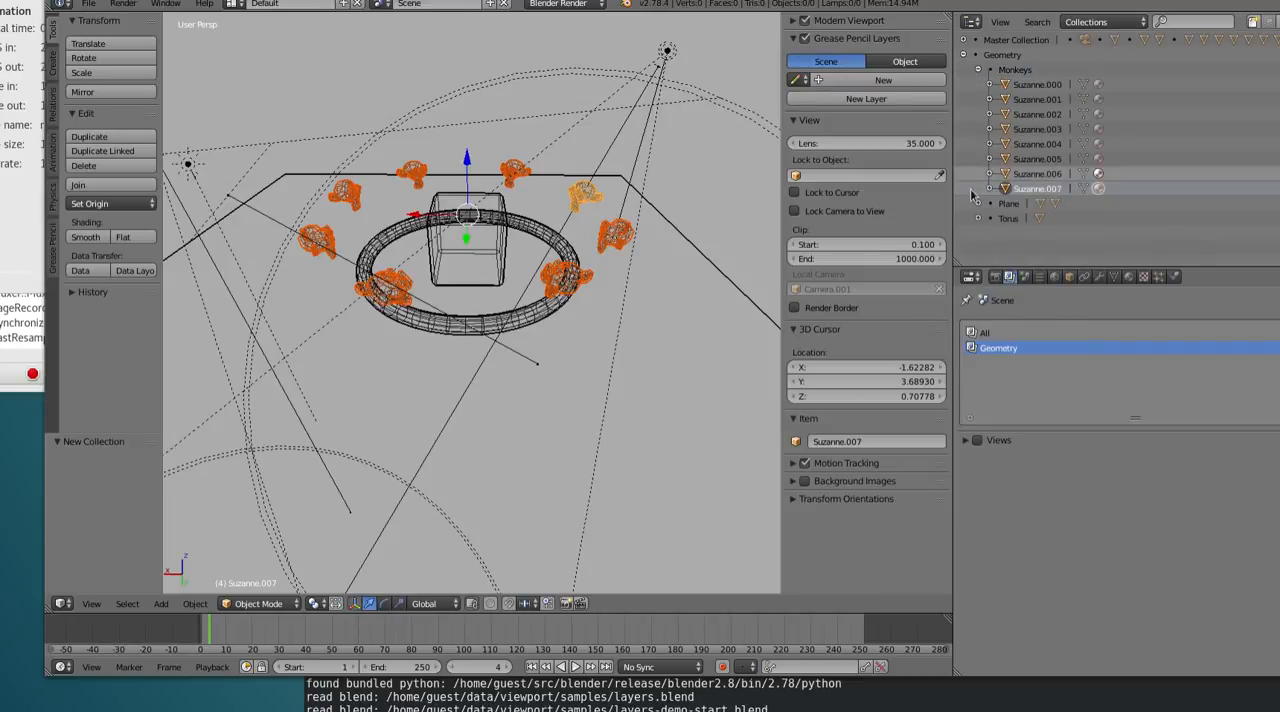
key(a)
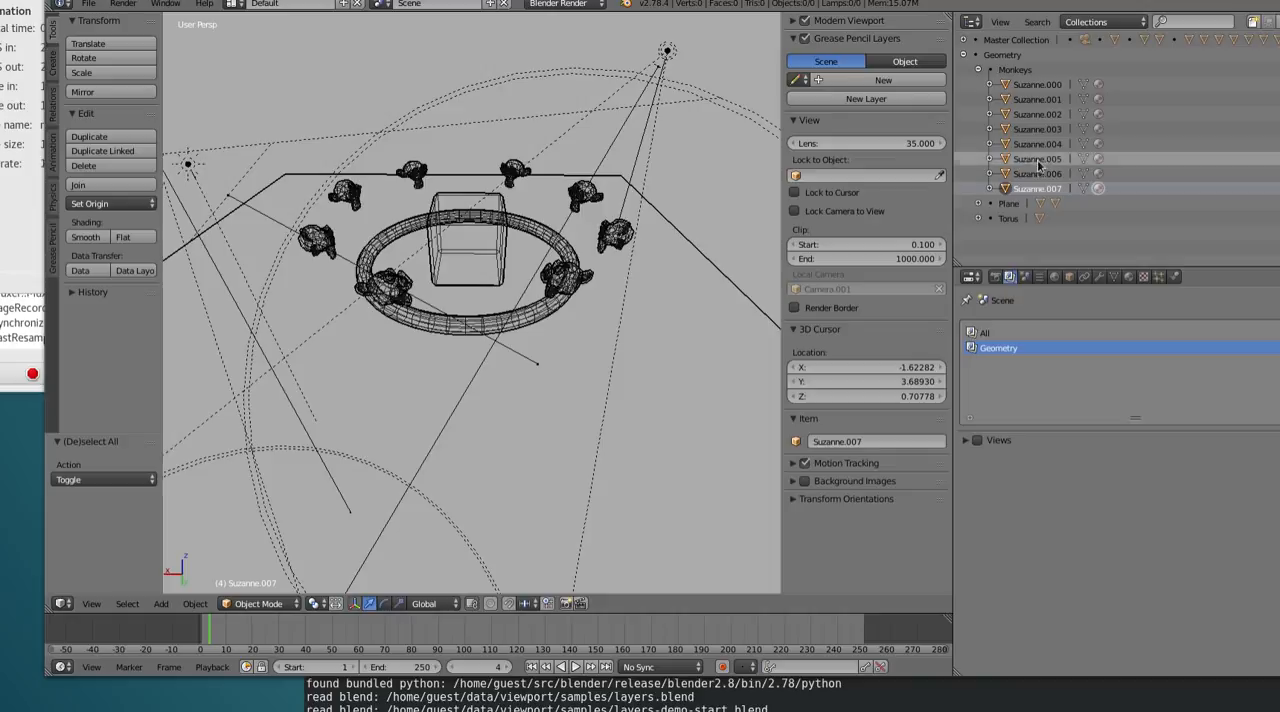
right_click(1068, 178)
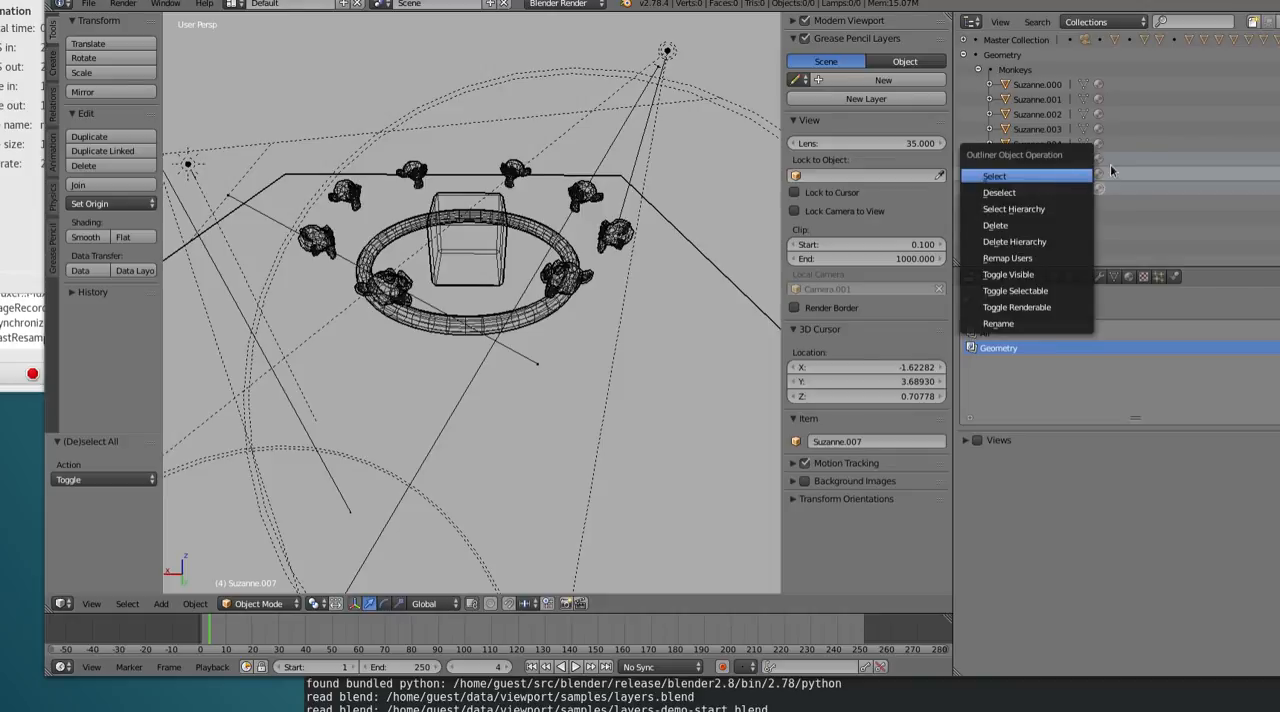
click(1066, 178)
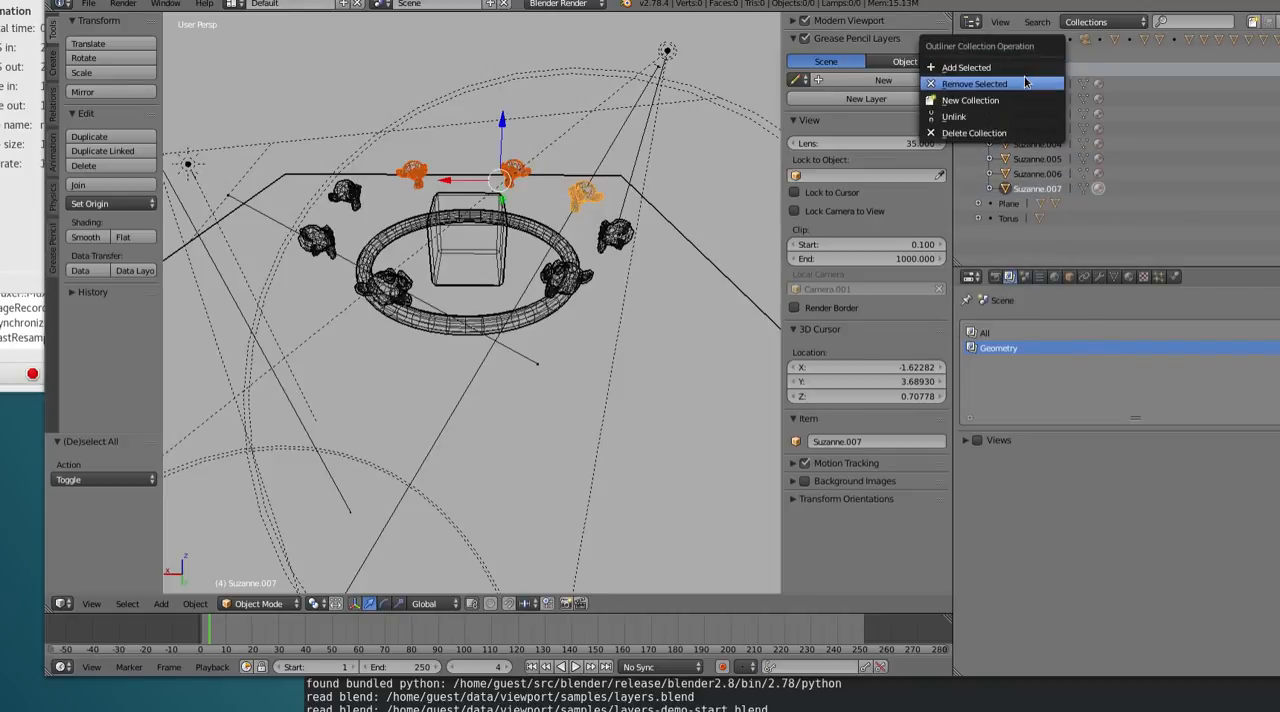
Remove the three selected monkeys from the Monkeys collection and add them back to it
click(1025, 83)
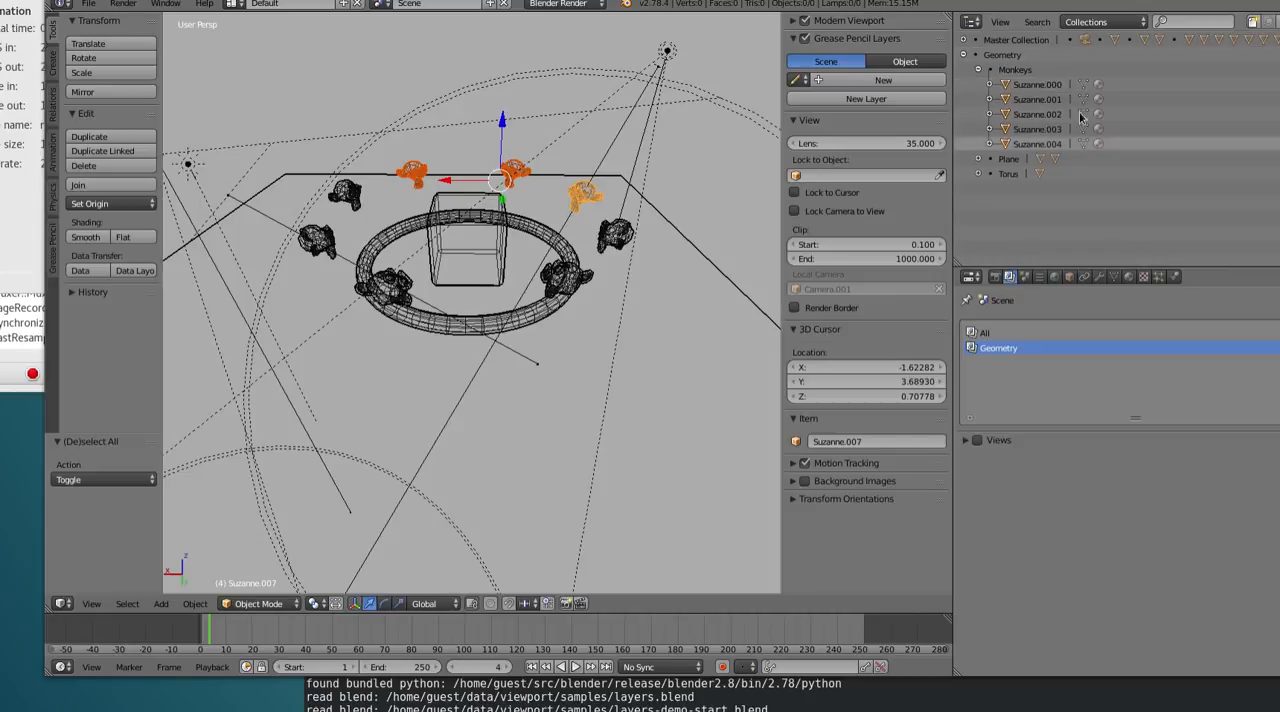
right_click(1040, 76)
click(1025, 57)
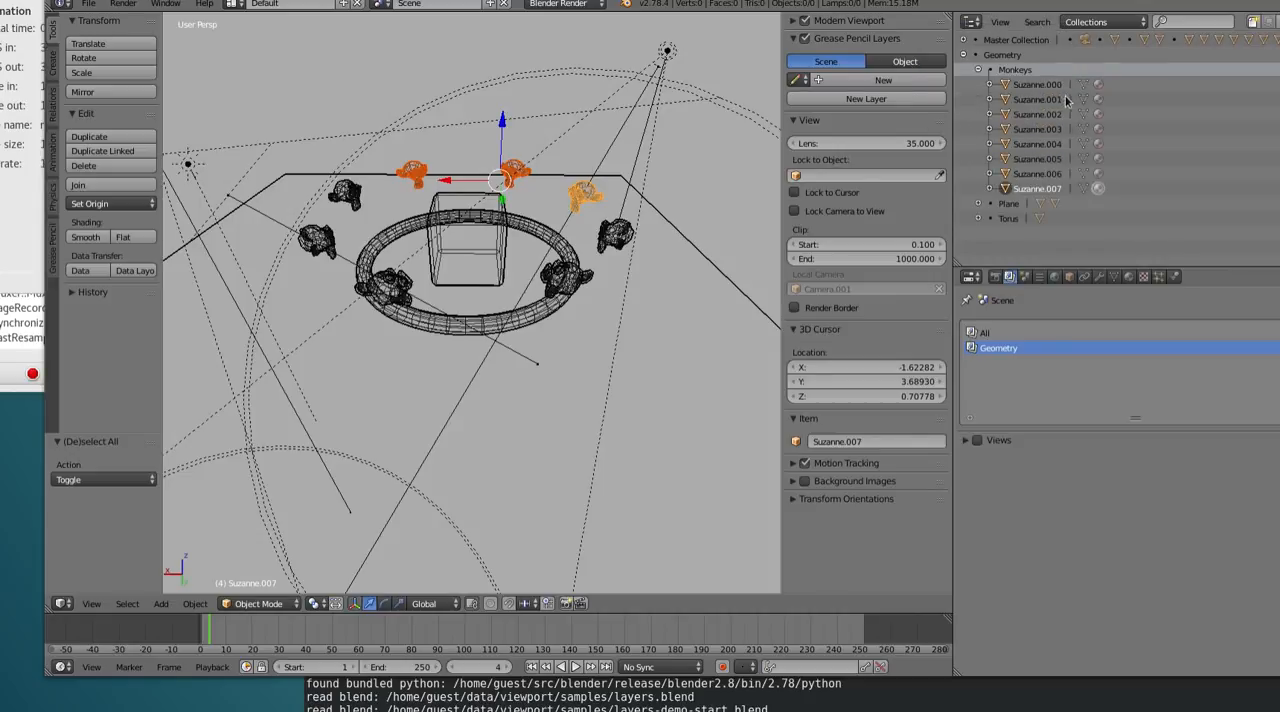
Hide the Master Collection in the Geometry render layer and unlink it from that layer
click(975, 69)
click(963, 55)
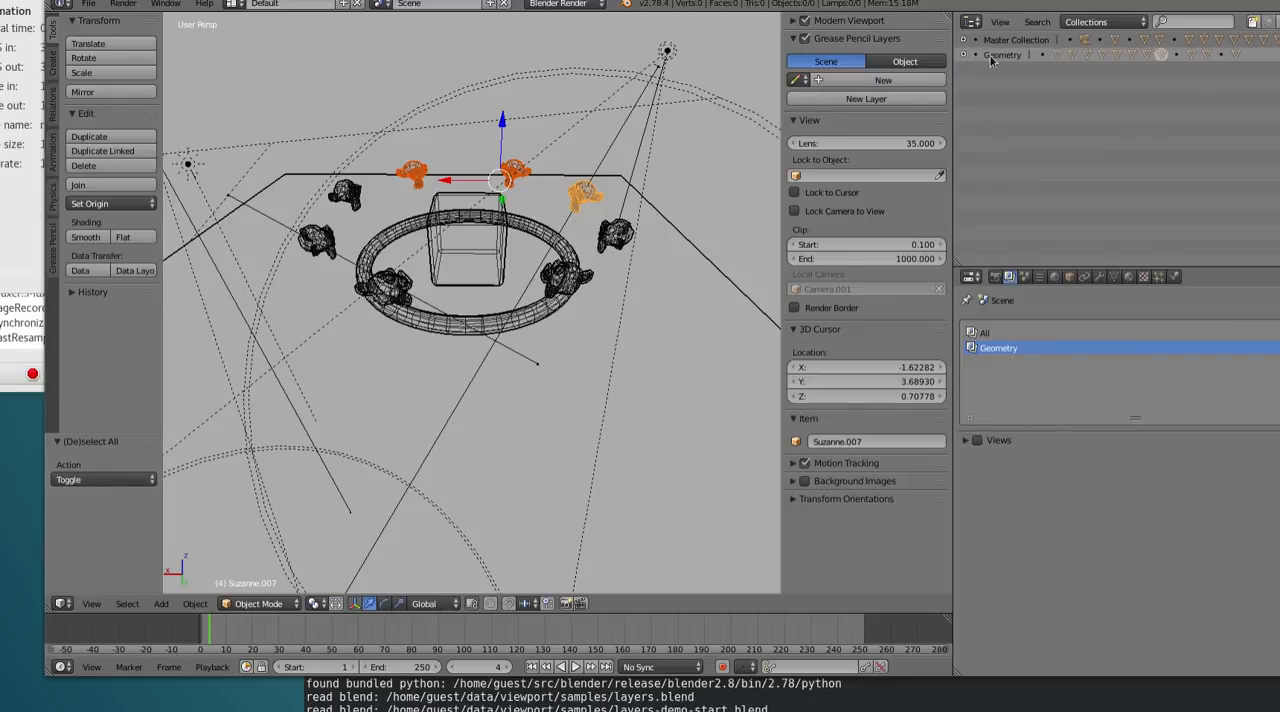
click(1279, 40)
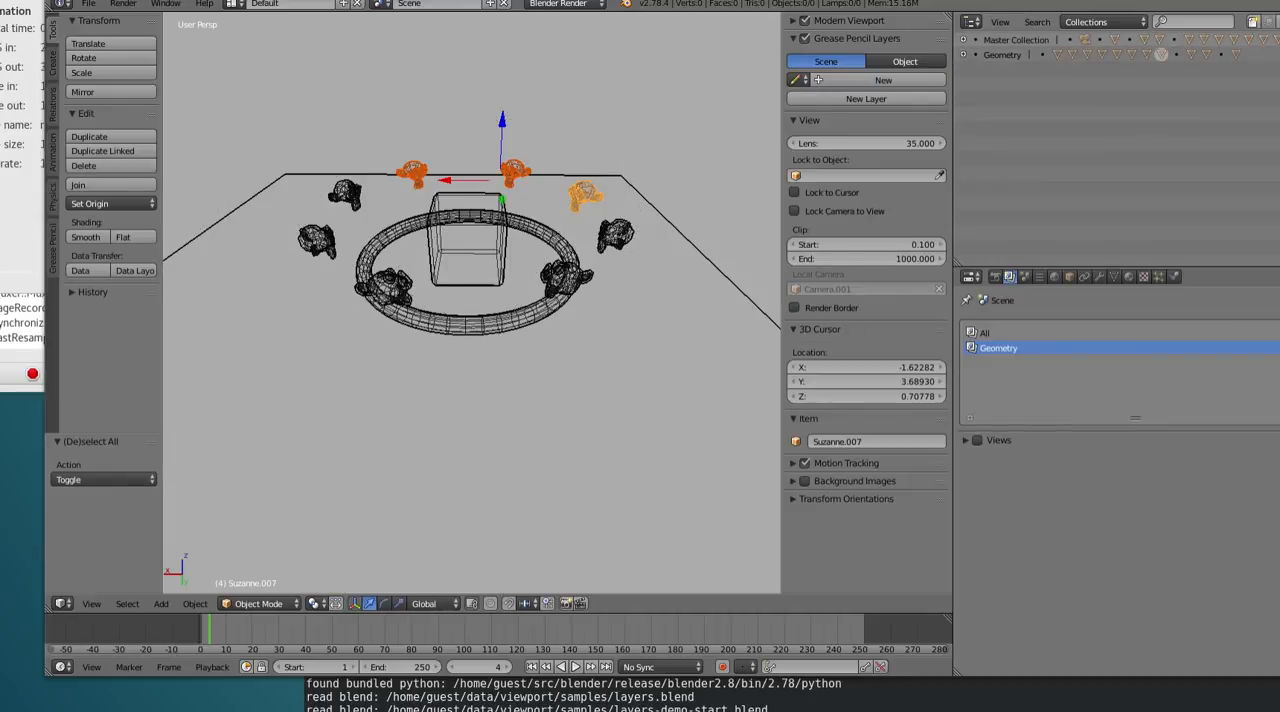
click(964, 55)
mouse_move(538, 231)
middle_down()
mouse_move(525, 237)
mouse_move(548, 212)
middle_up()
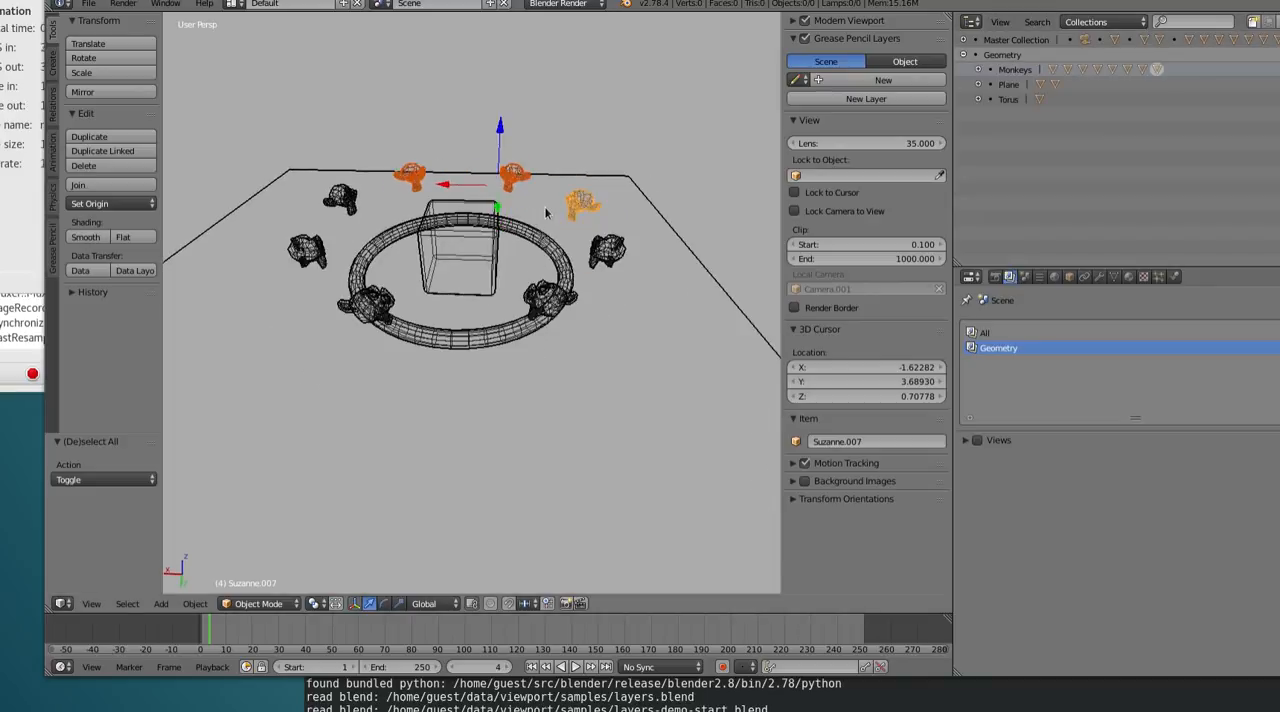
right_click(1022, 44)
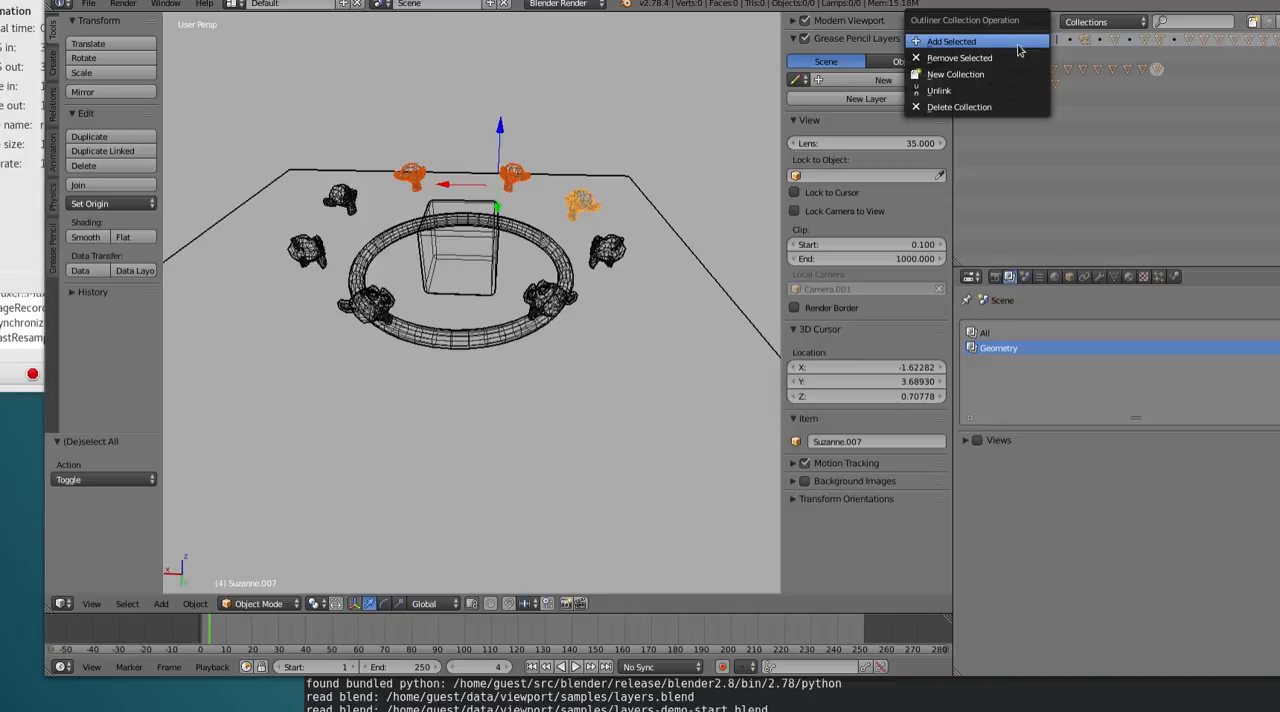
click(983, 91)
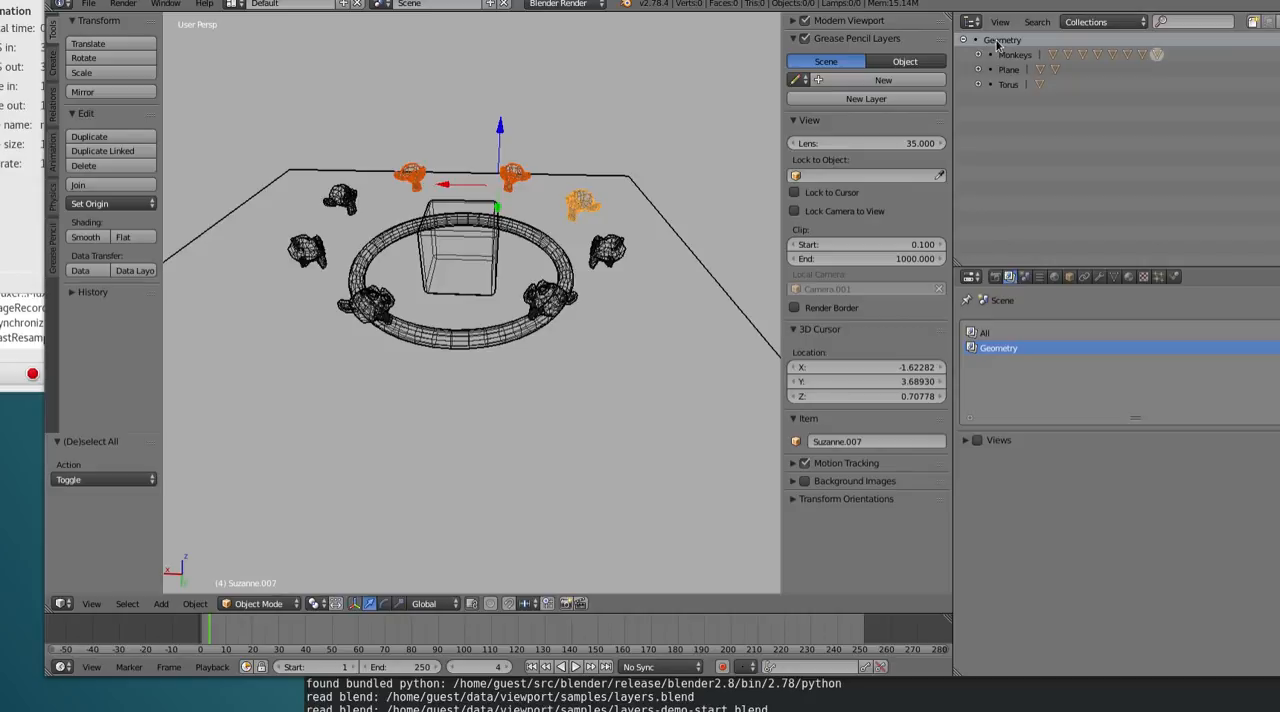
Create a new sub-collection inside Geometry and delete it again
right_click(995, 47)
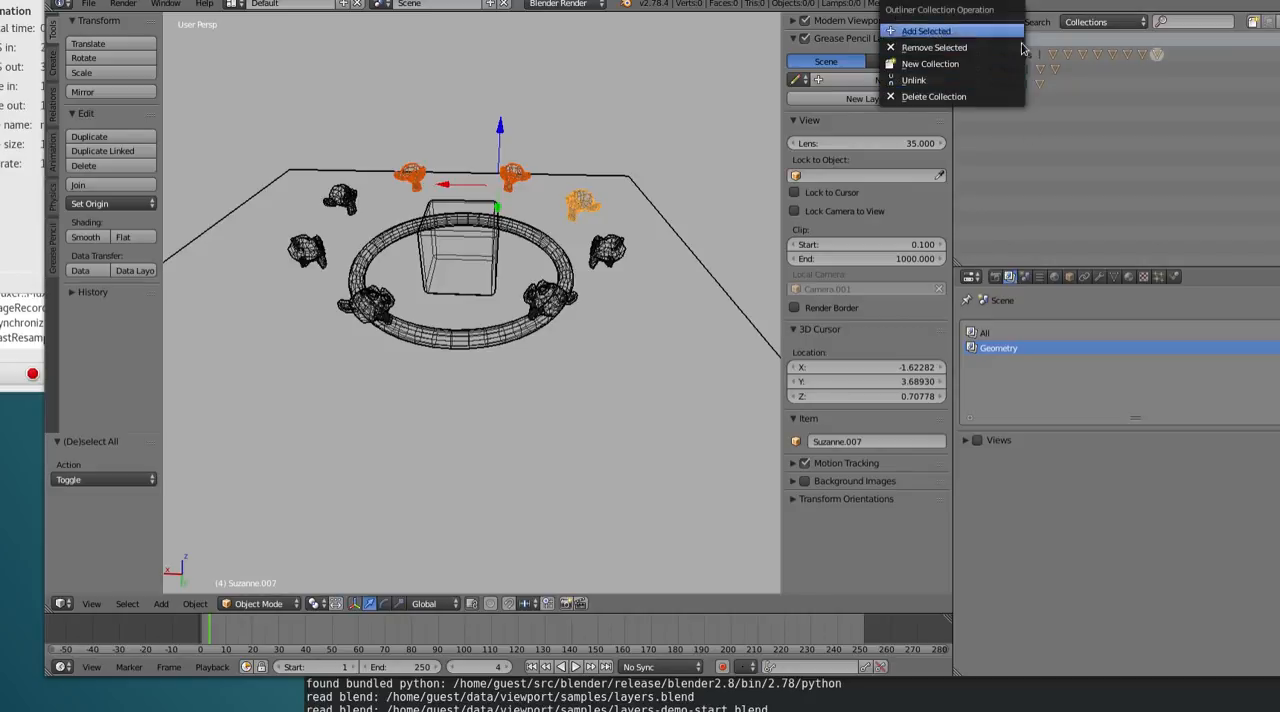
click(978, 64)
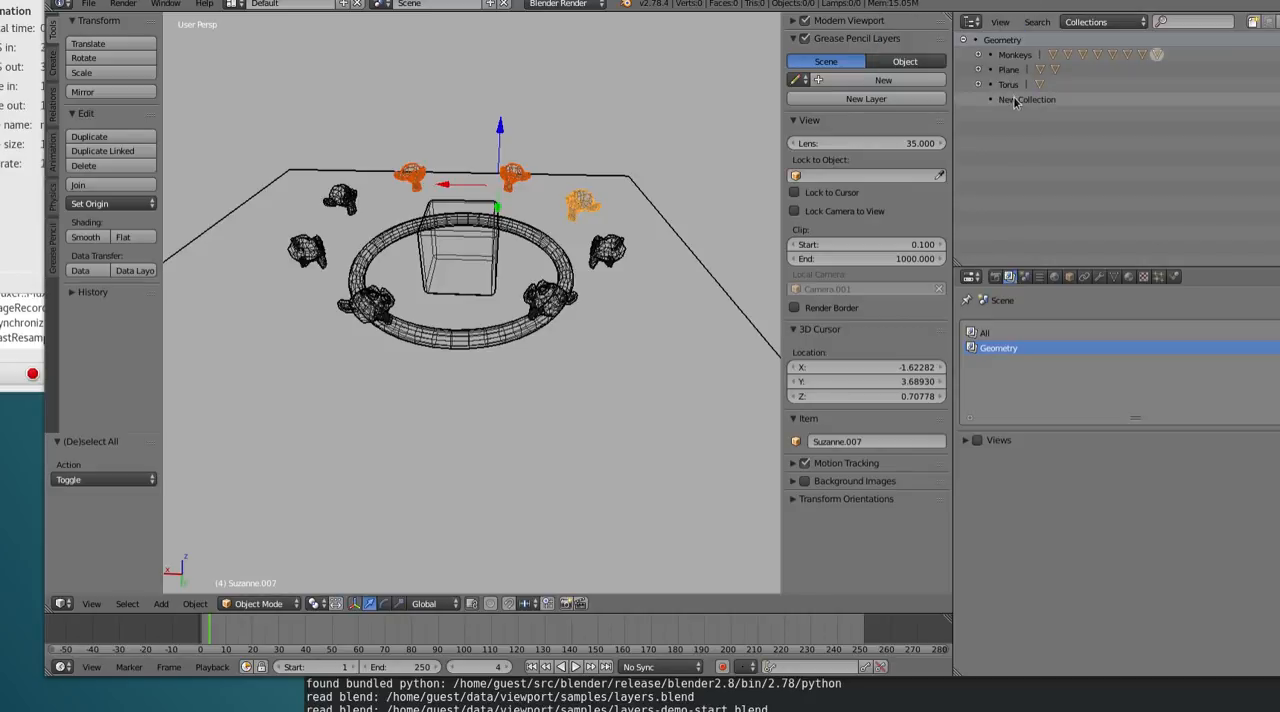
right_click(1013, 99)
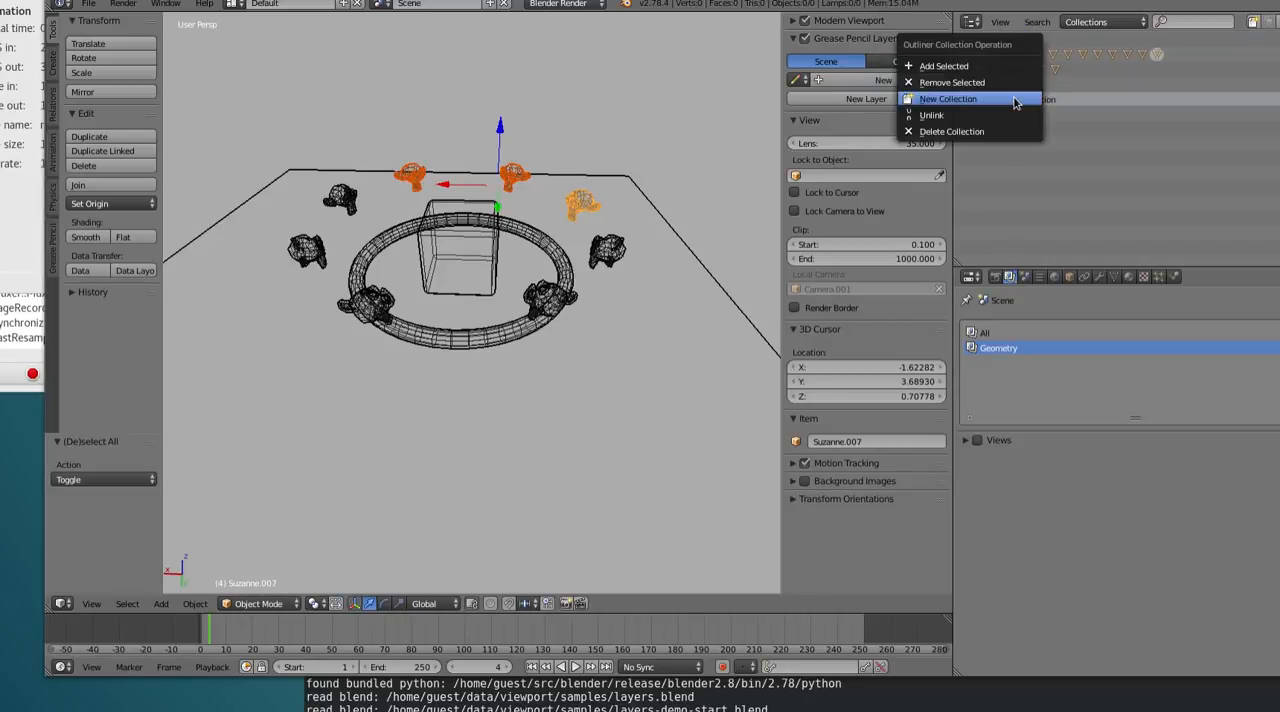
click(997, 131)
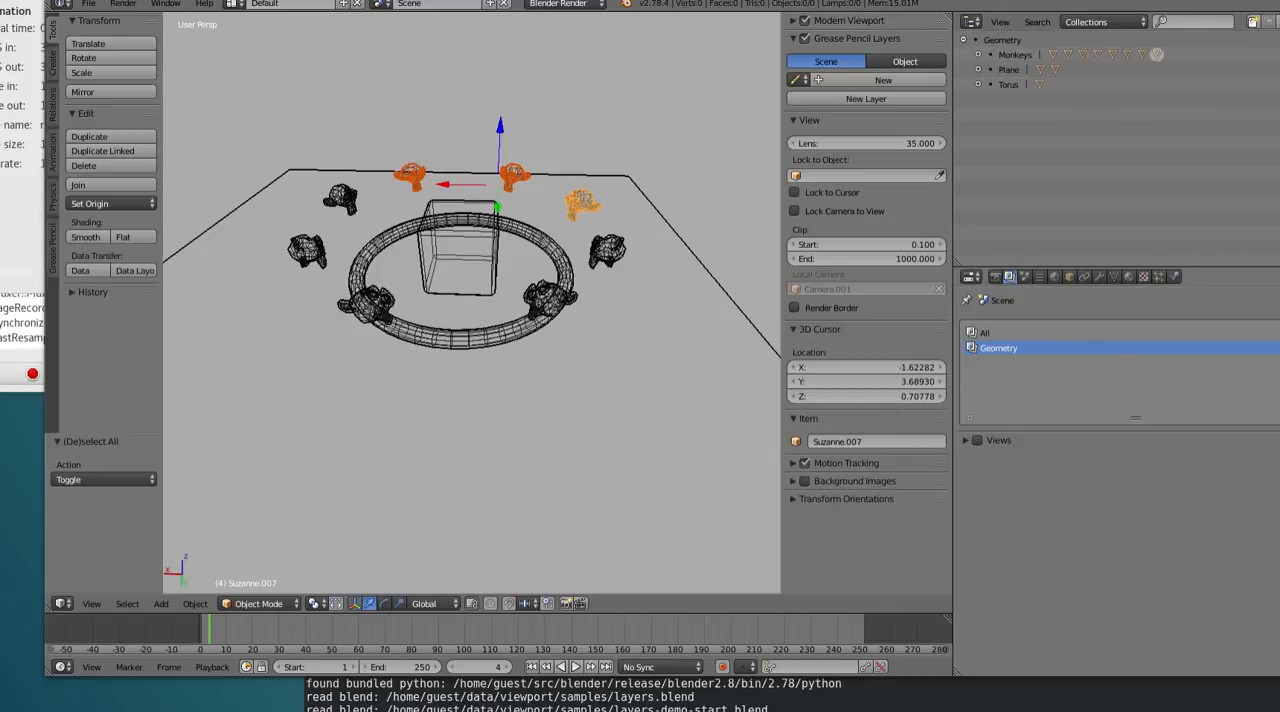
Add a third render layer and name it Monkeys
click(1279, 333)
double_click(1014, 361)
text(Monkey)
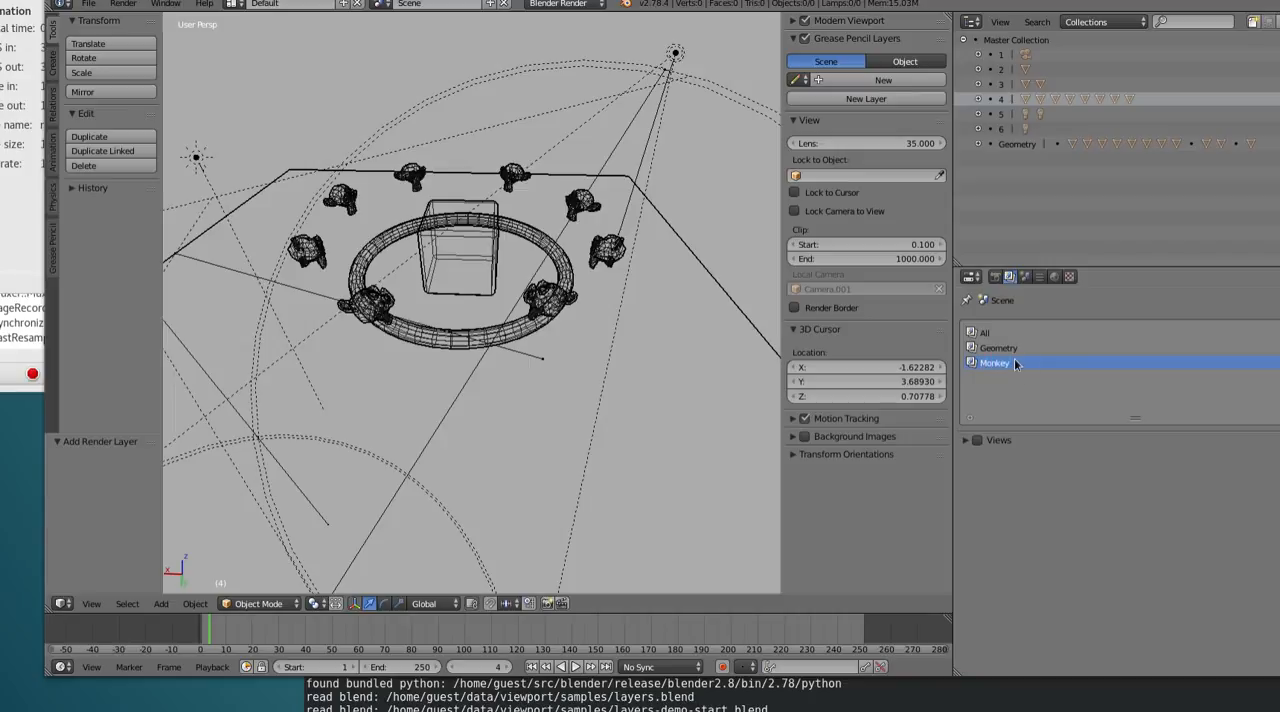
text(s)
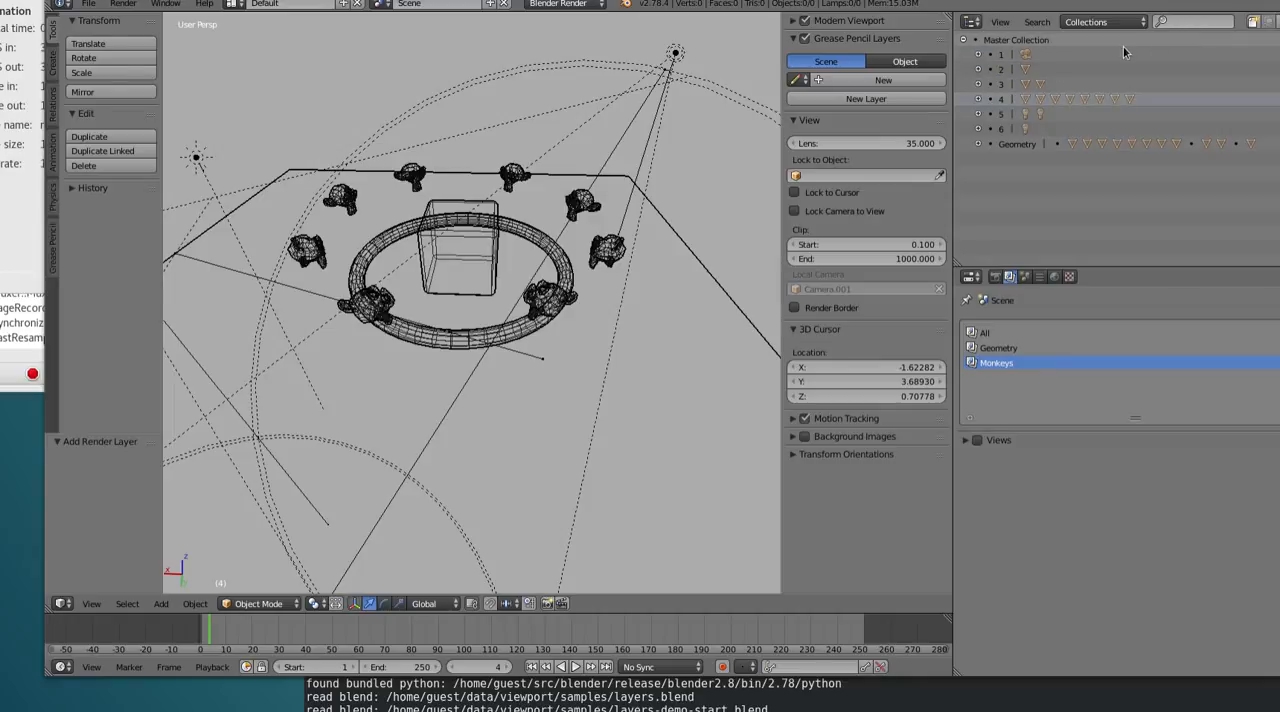
Examine the Geometry collection's Monkeys, Plane and Torus sub-collections within the Master Collection
click(964, 40)
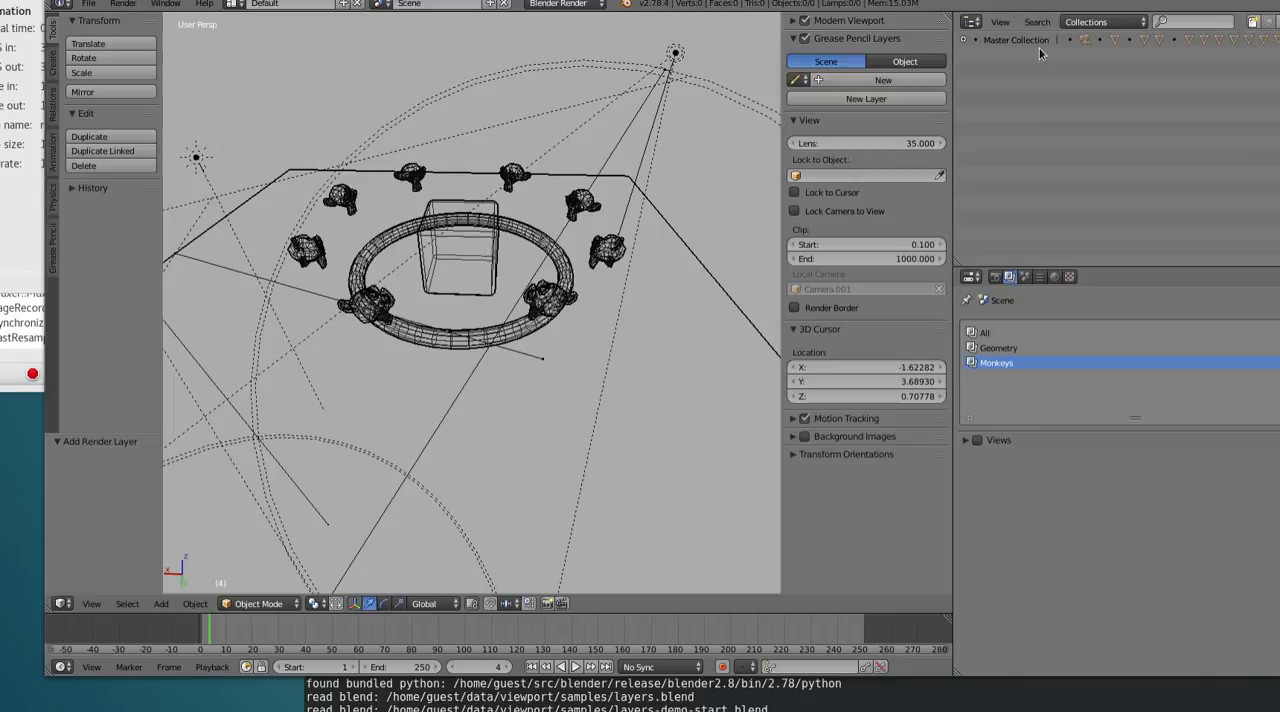
click(964, 40)
click(977, 145)
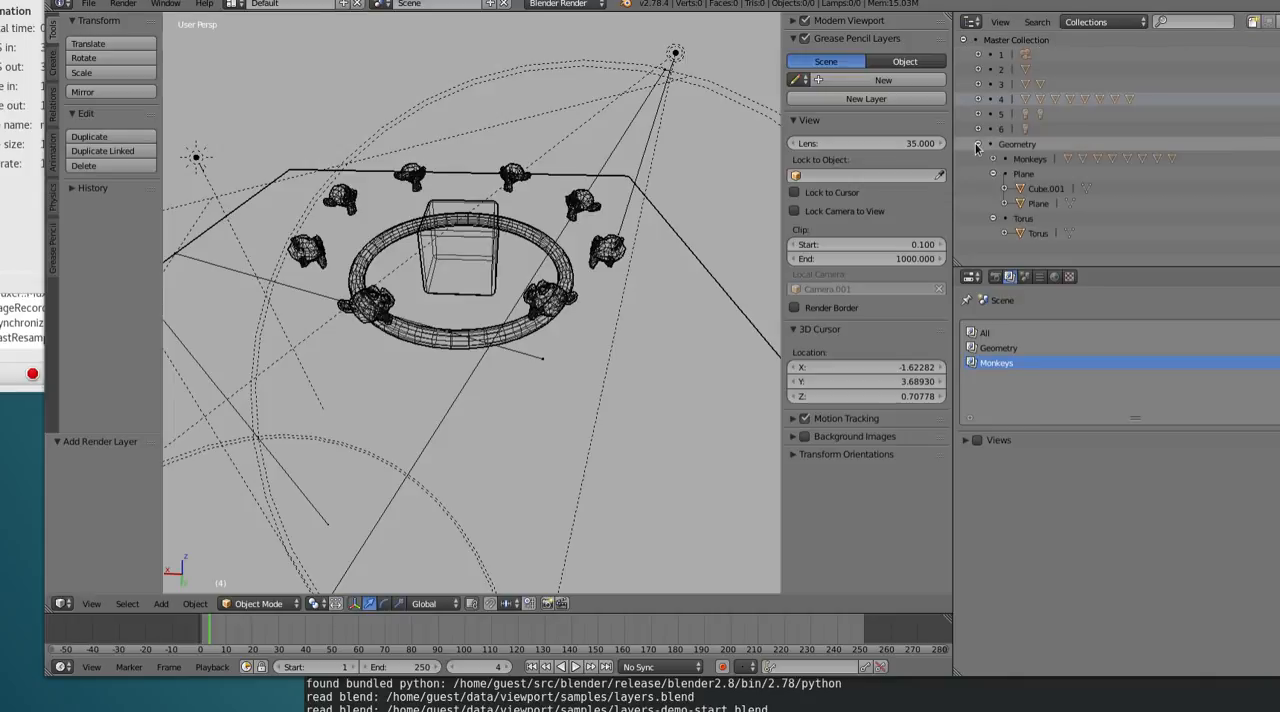
click(1004, 174)
click(1004, 189)
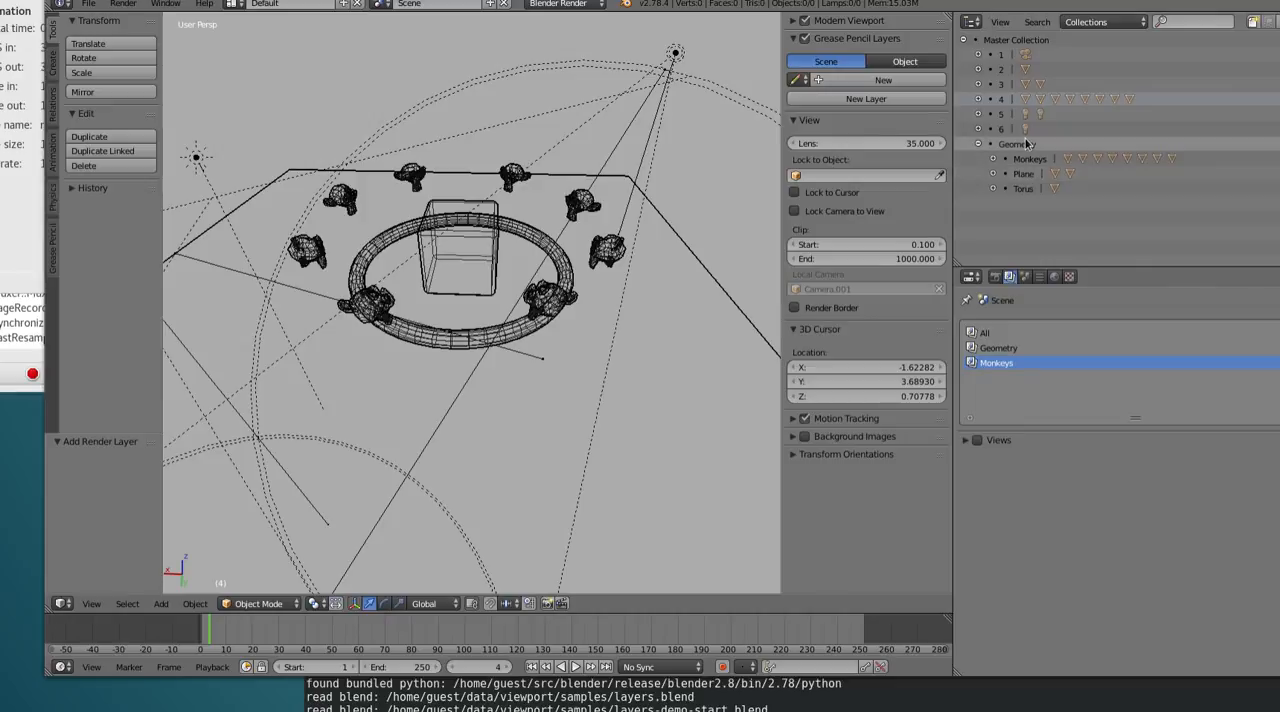
Unlink the Master Collection from the Monkeys render layer and link the Monkeys collection to it instead
click(965, 42)
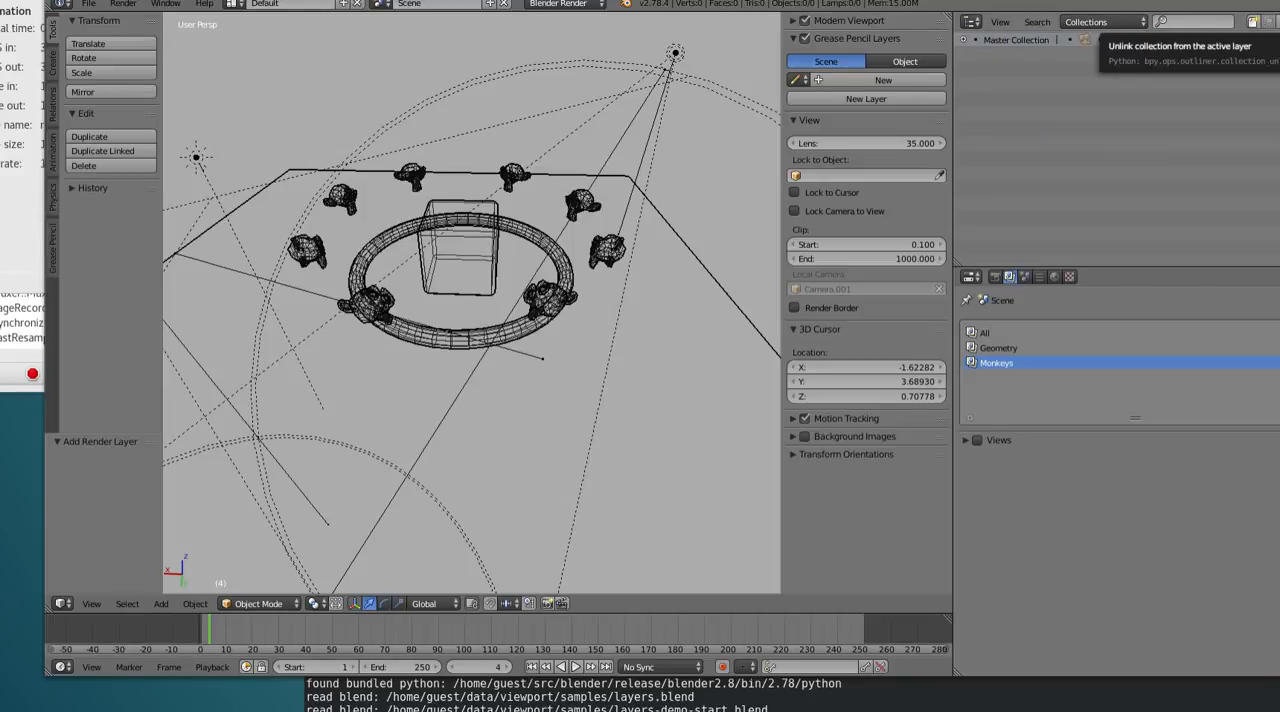
right_click(1010, 38)
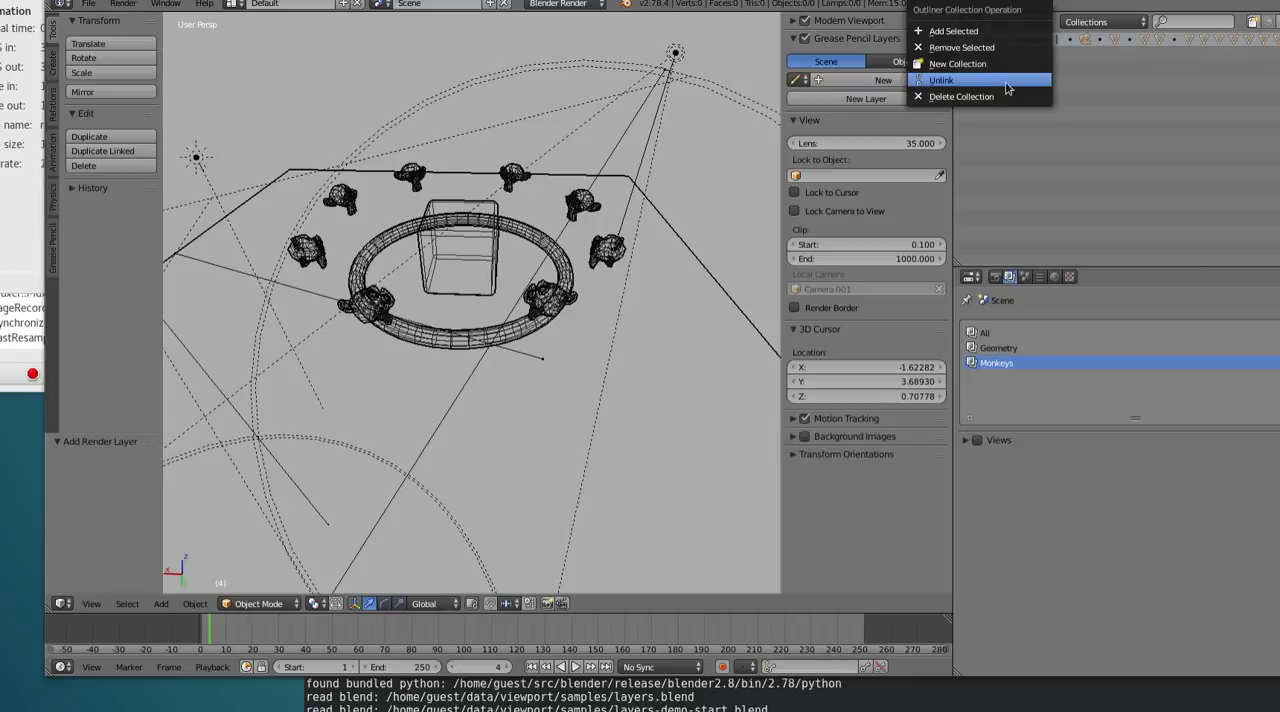
click(1005, 64)
click(1277, 22)
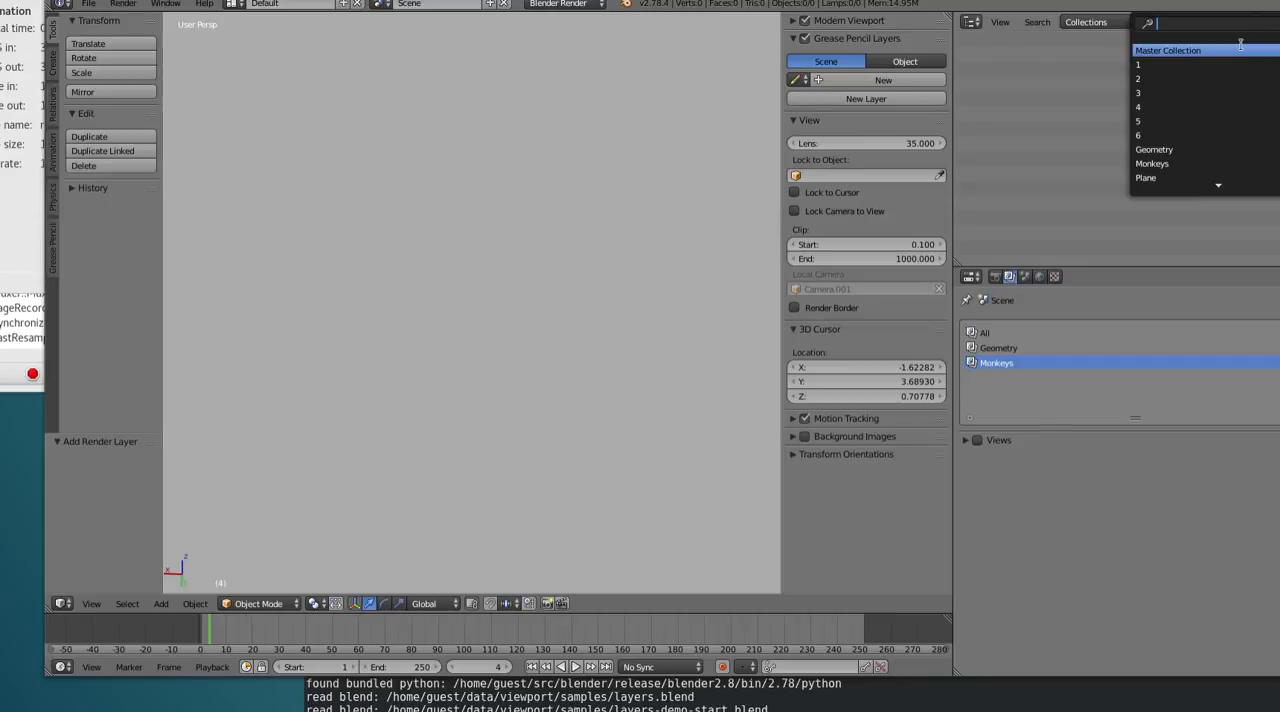
text(mon)
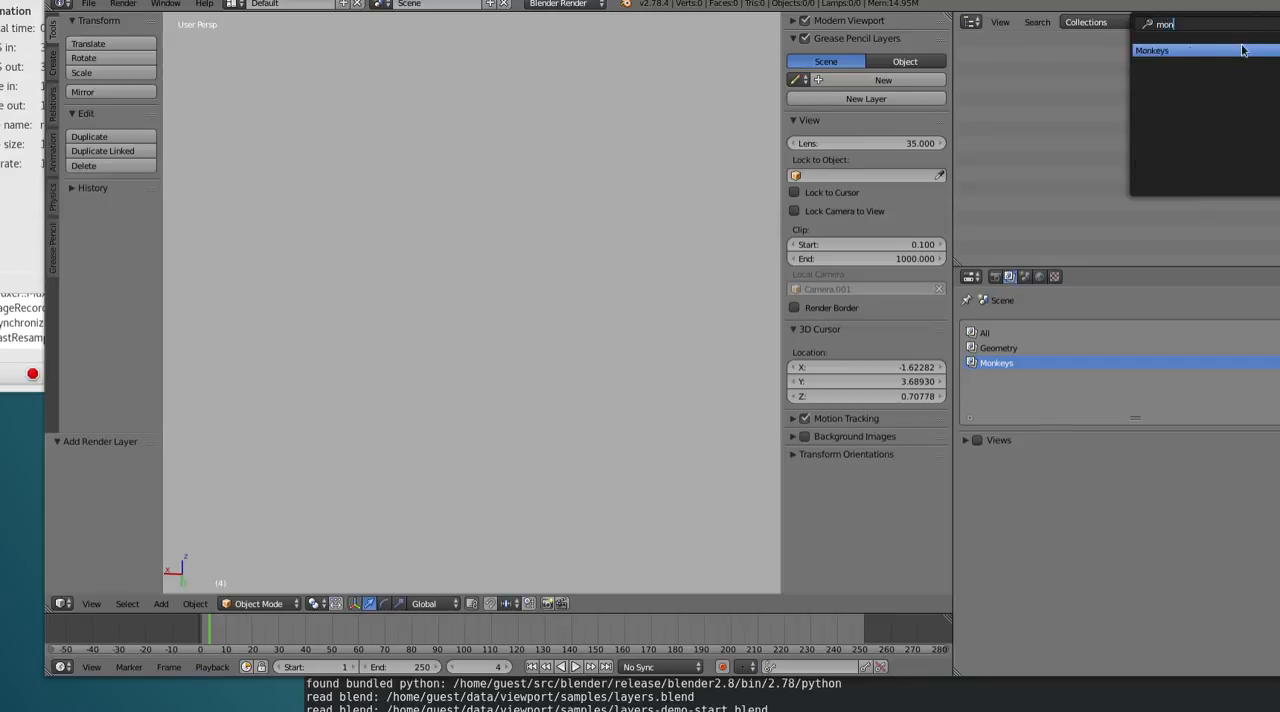
key(Return)
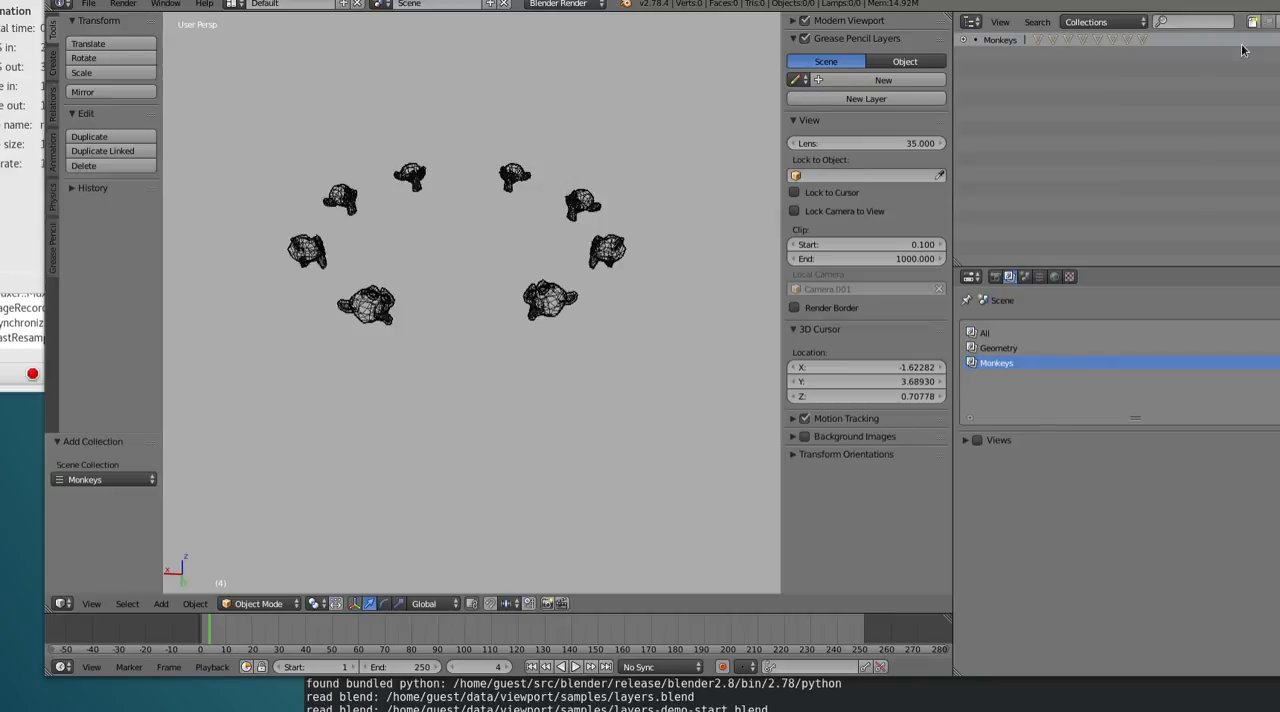
Make Monkeys the active render layer and select the three monkeys on the right side of the ring
click(1003, 348)
click(1010, 363)
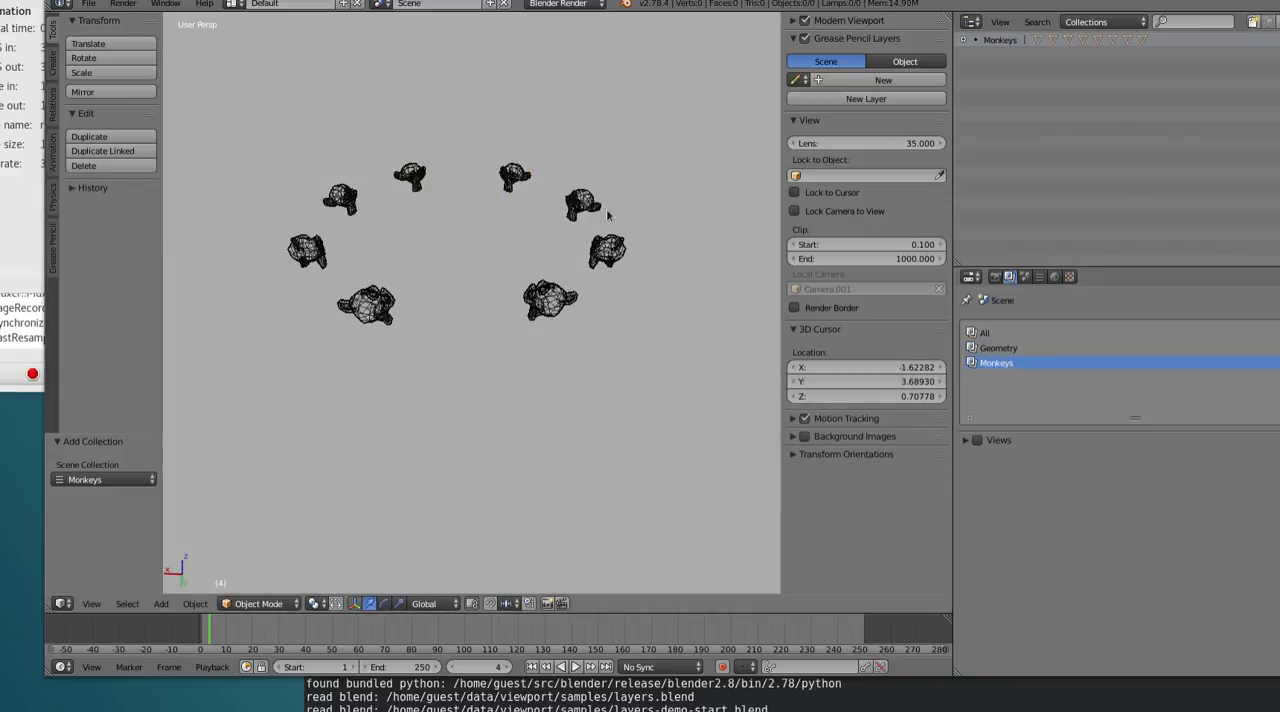
mouse_move(580, 220)
ctrl+mouse_down()
mouse_move(656, 347)
mouse_move(648, 251)
ctrl+mouse_up()
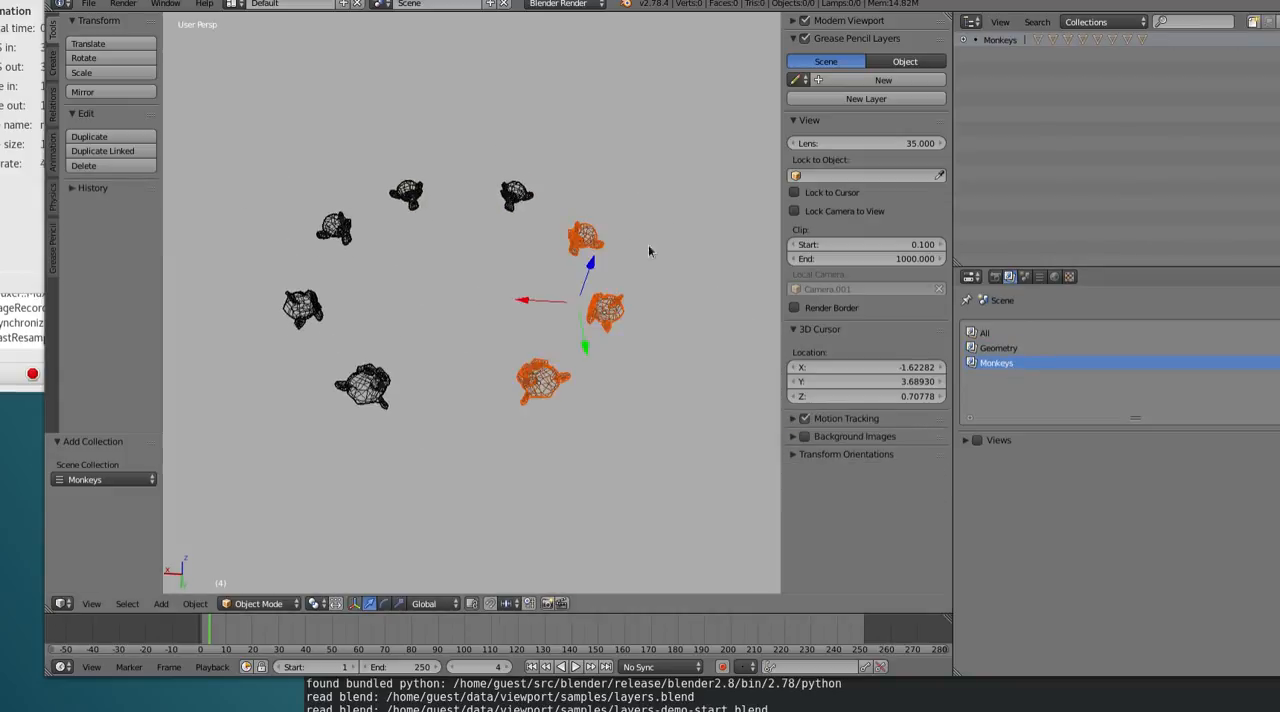
Switch to the Geometry render layer and back to Monkeys to compare the object selection in each
click(1058, 348)
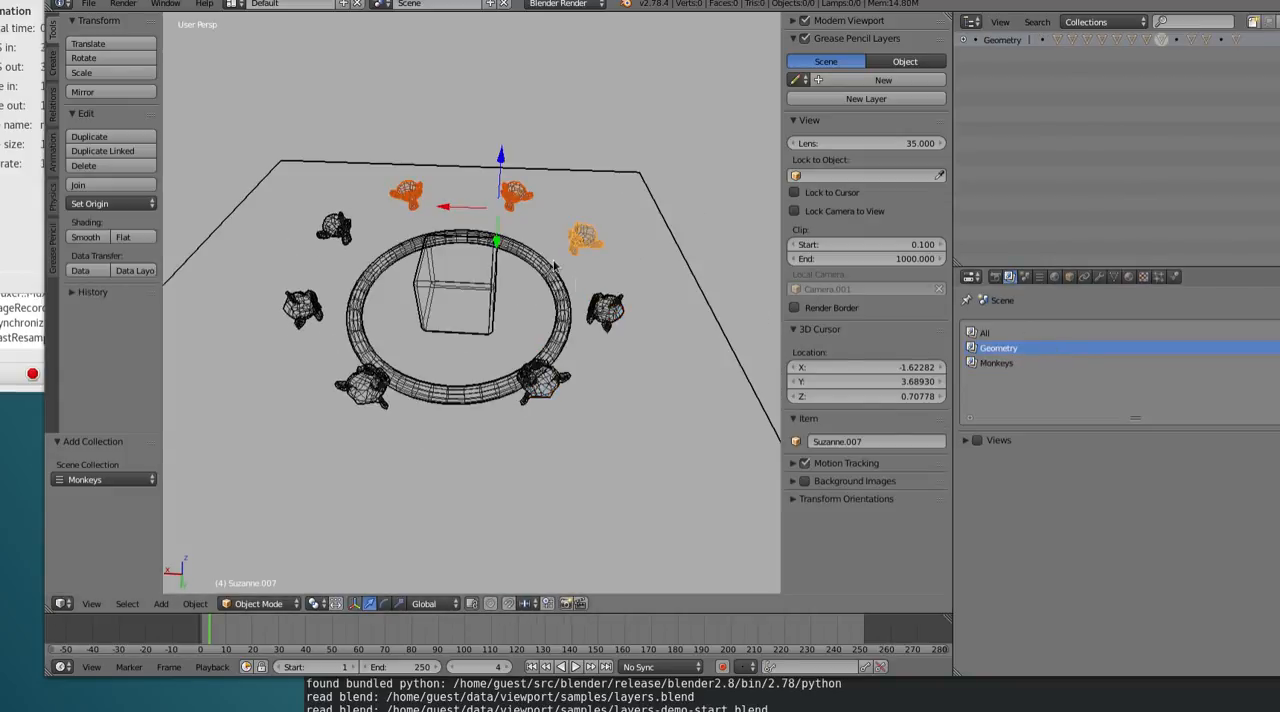
mouse_move(622, 260)
ctrl+mouse_down()
mouse_move(517, 448)
mouse_move(573, 407)
ctrl+mouse_up()
click(1012, 364)
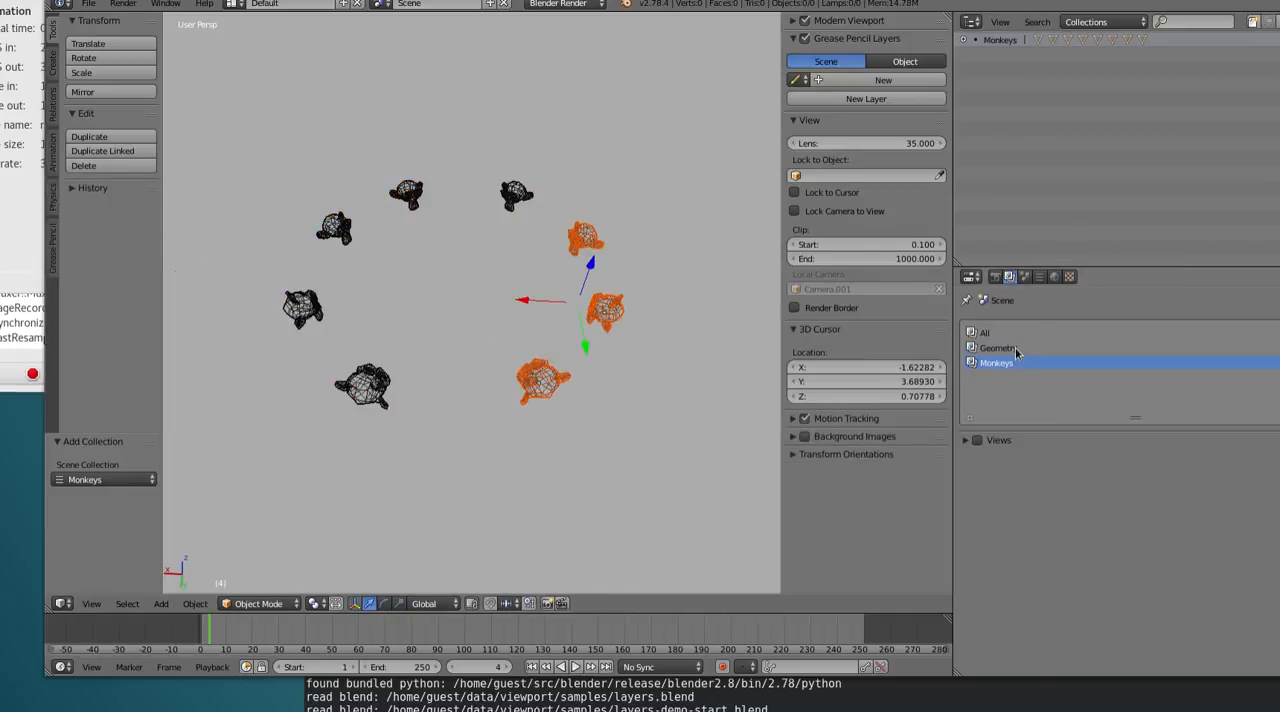
Compare the Geometry and Monkeys render layers again, leave Geometry active, and expand its Geometry collection
click(1015, 349)
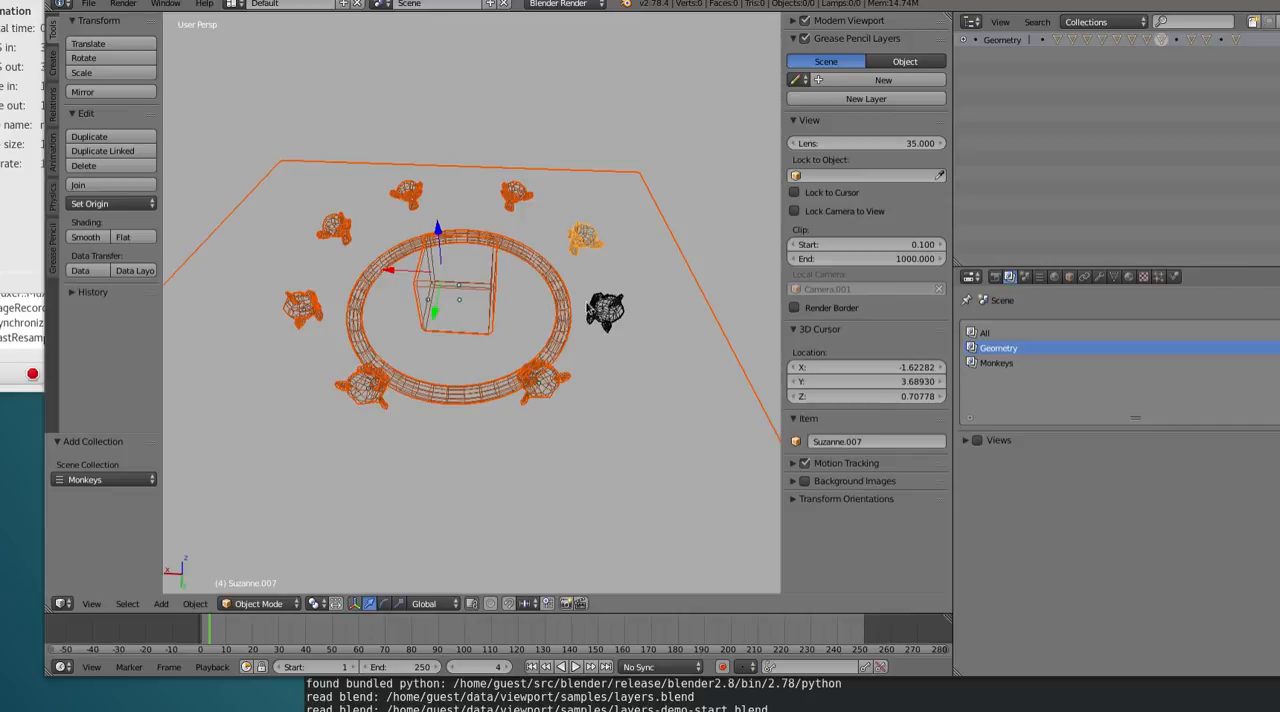
click(1013, 364)
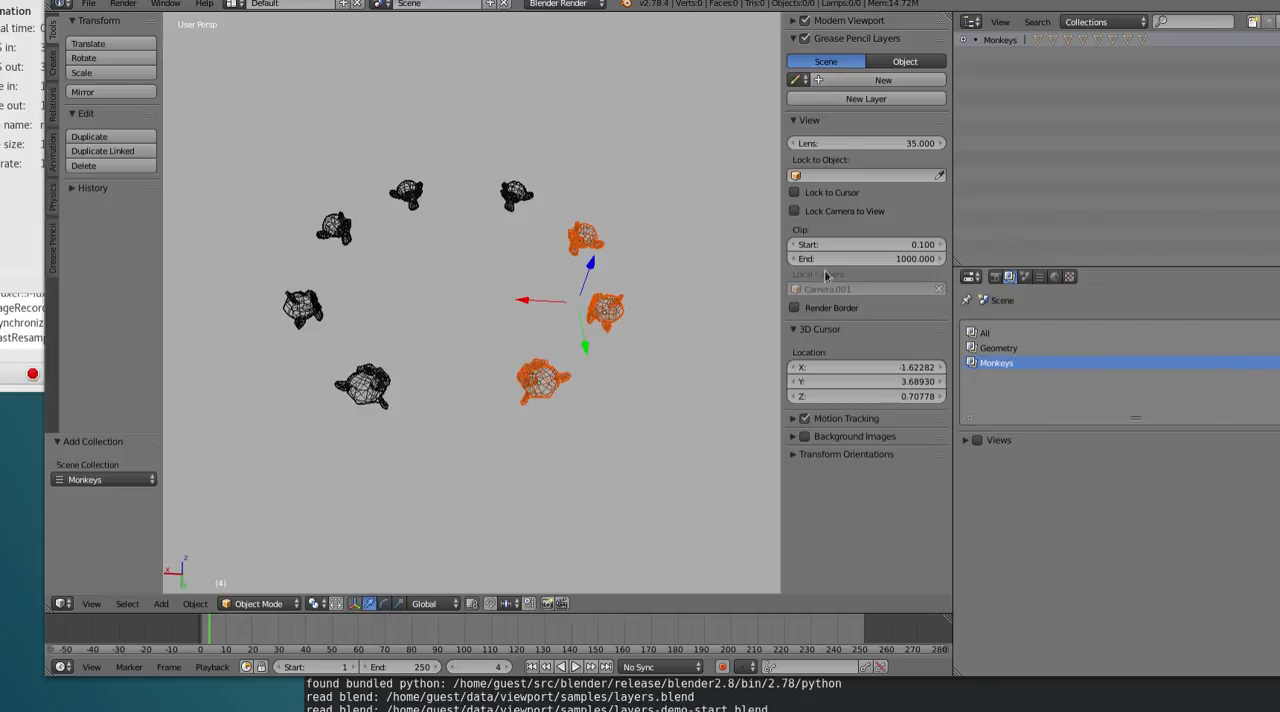
click(1019, 349)
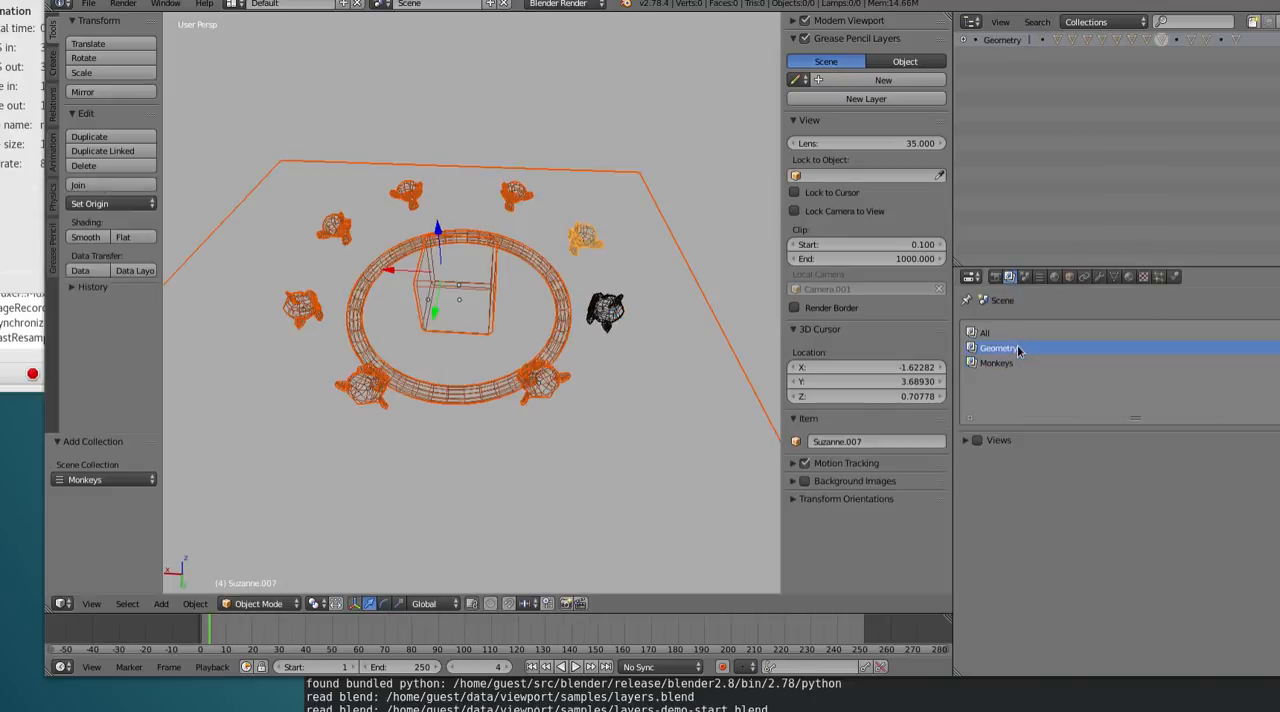
click(963, 41)
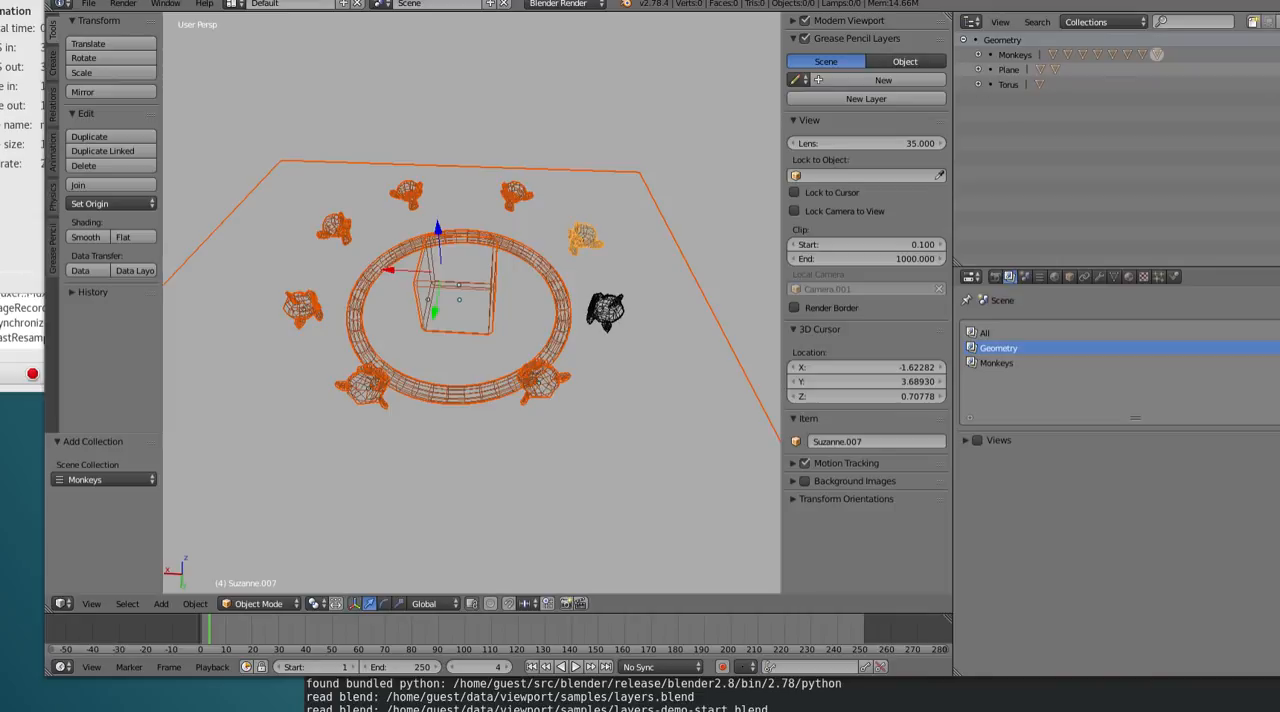
Hide the Plane collection in the Geometry render layer and deselect all objects
click(1278, 70)
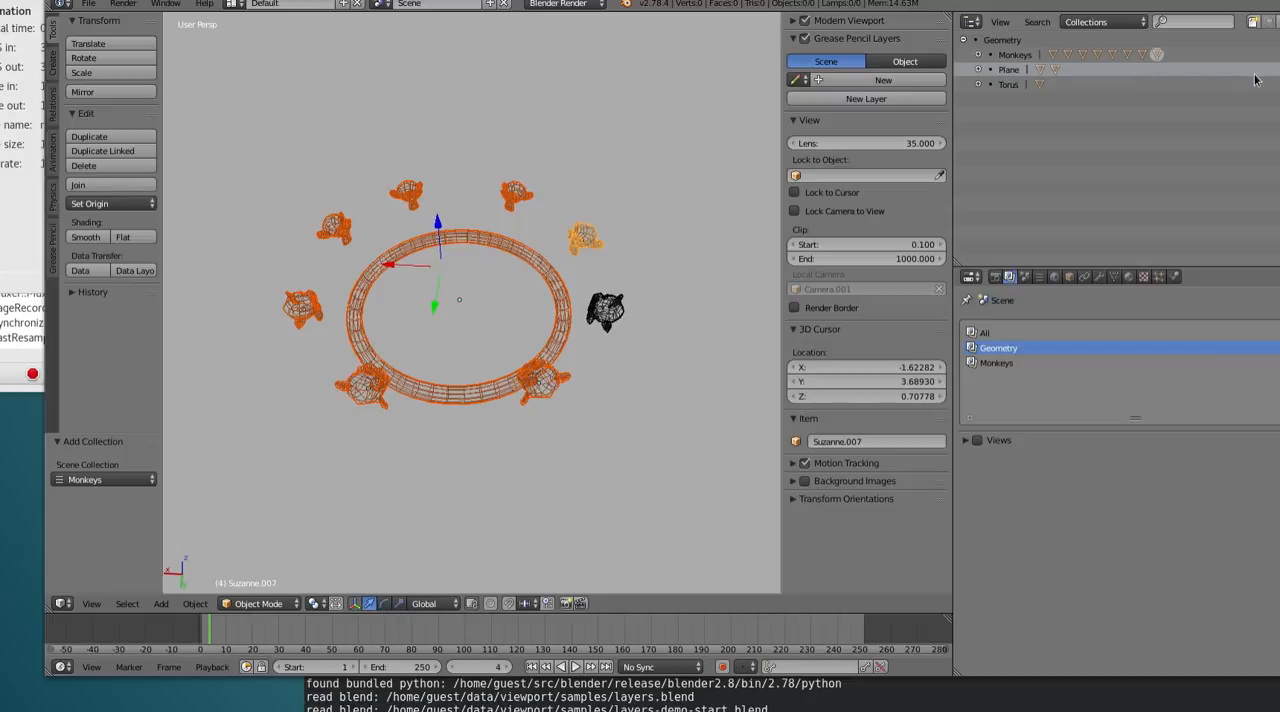
click(686, 223)
key(a)
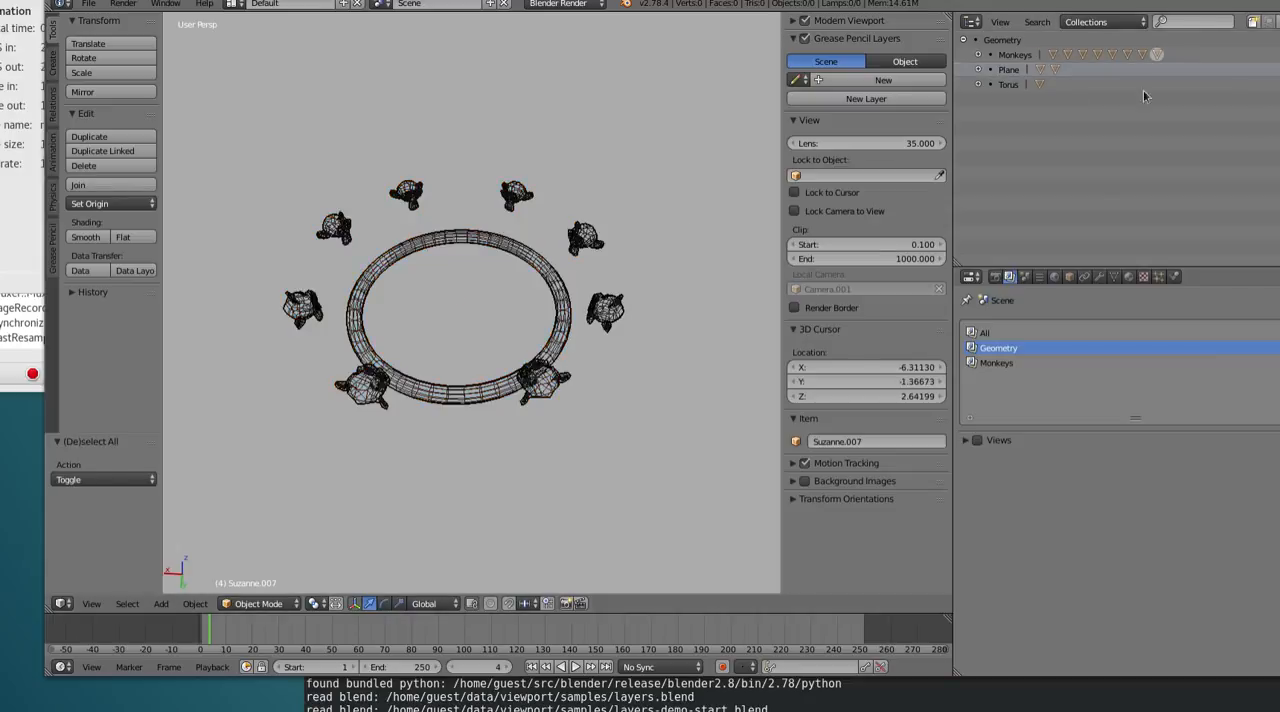
click(1277, 69)
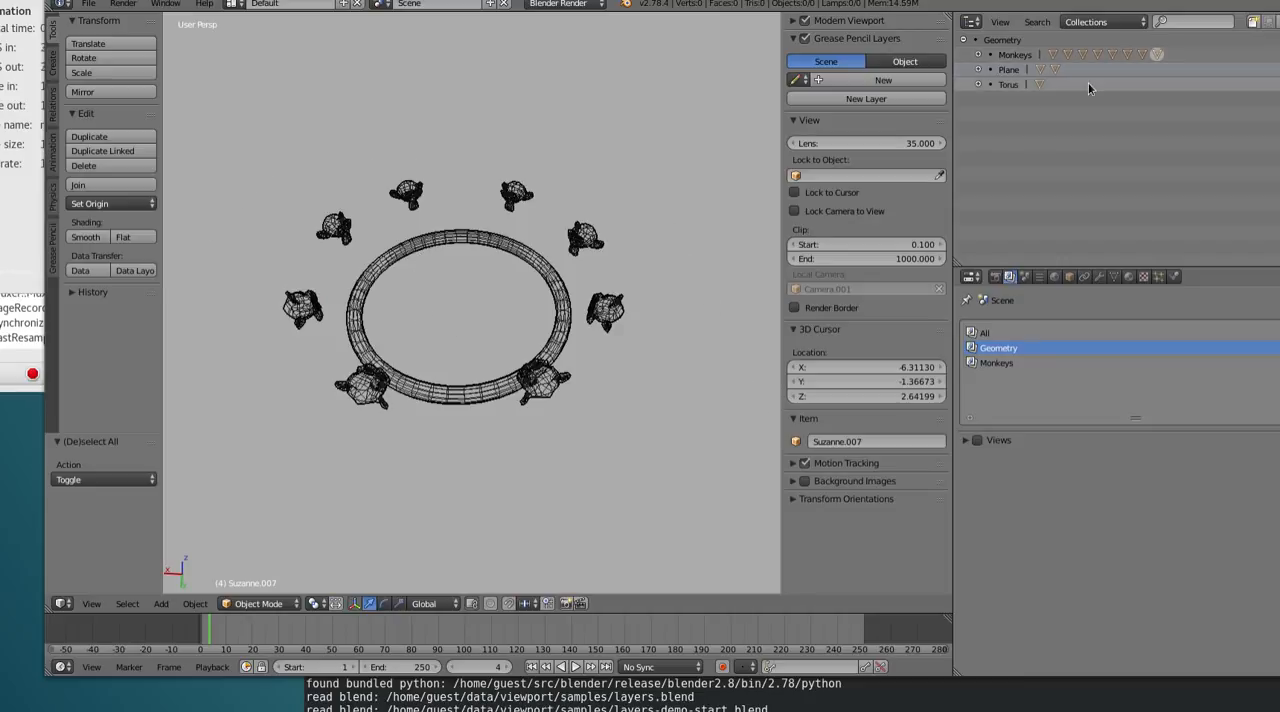
Make All the active render layer and place the 3D cursor beside the ring of monkeys
click(1020, 333)
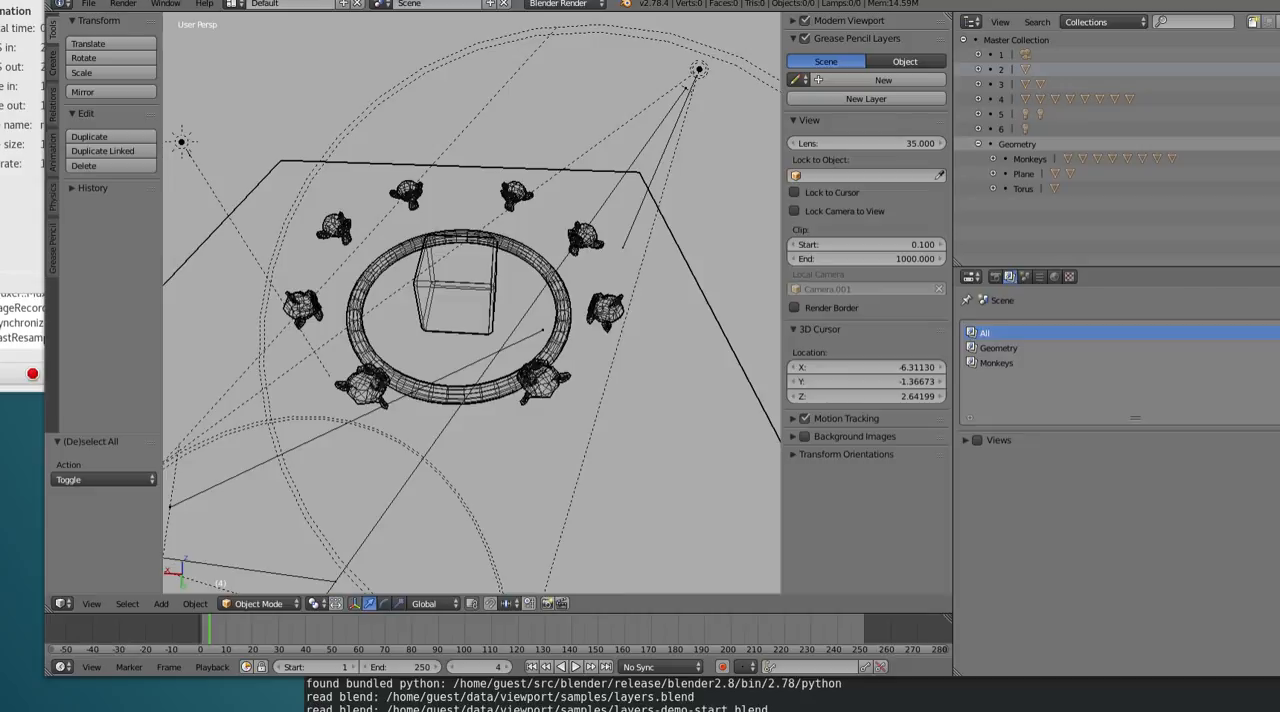
click(664, 254)
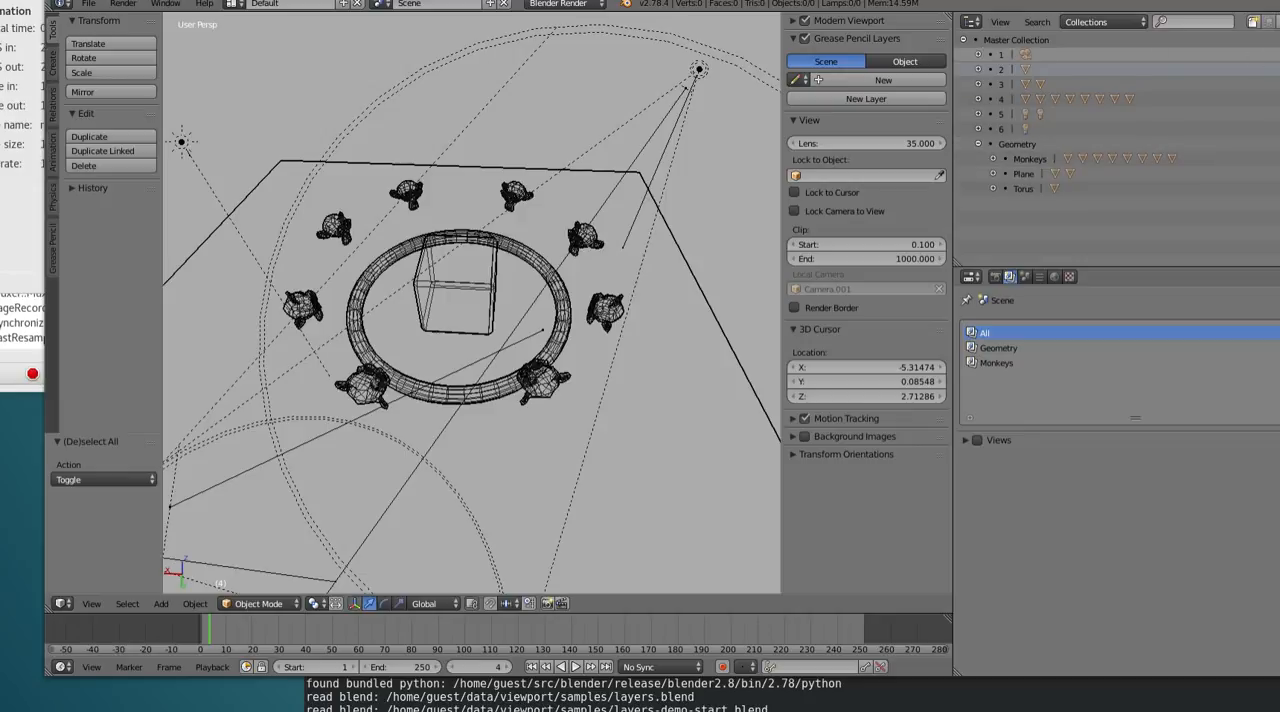
click(1016, 55)
click(1016, 41)
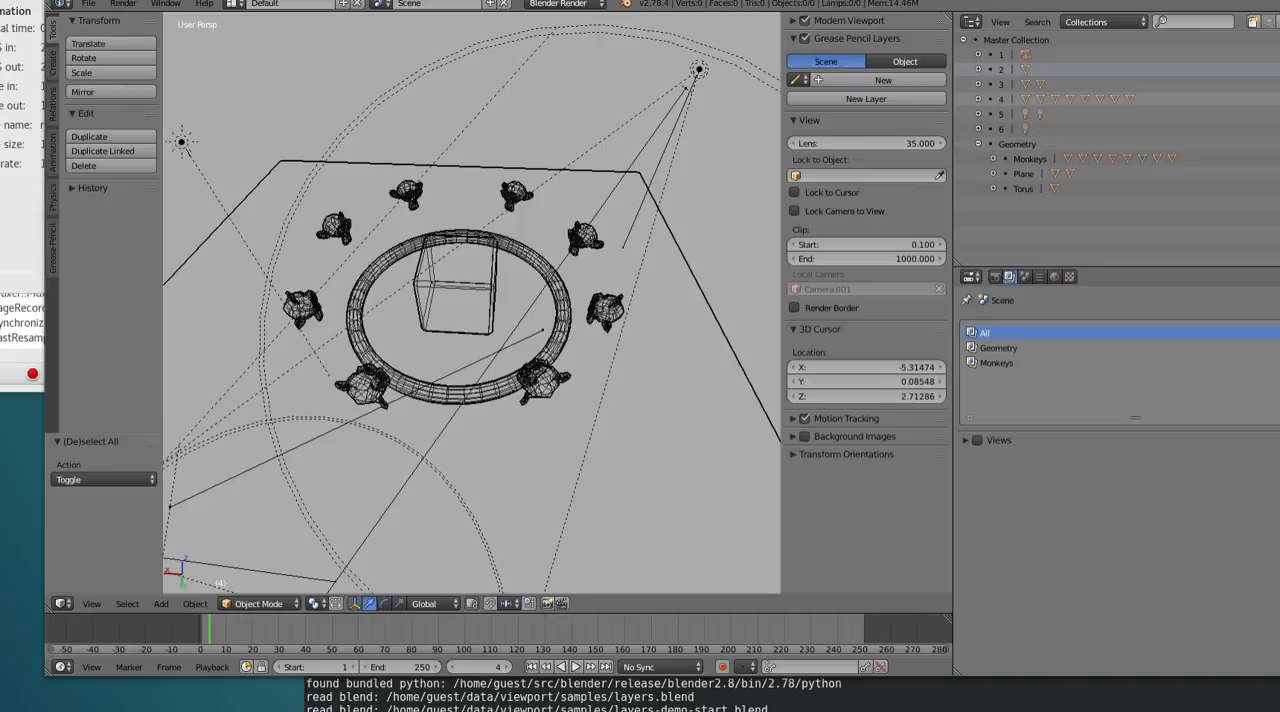
Delete collections 4, 3 and 2 from the Master Collection
click(1276, 99)
click(1276, 99)
click(1268, 100)
click(1268, 100)
right_click(1238, 104)
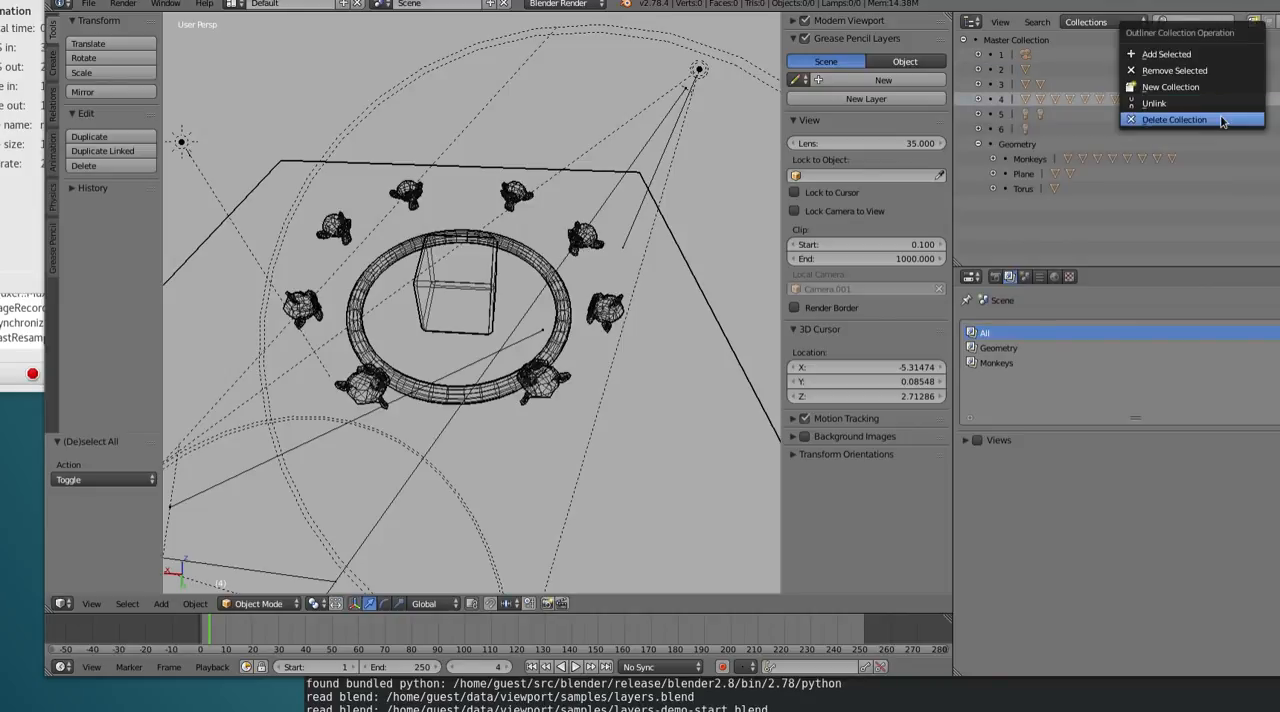
click(1221, 120)
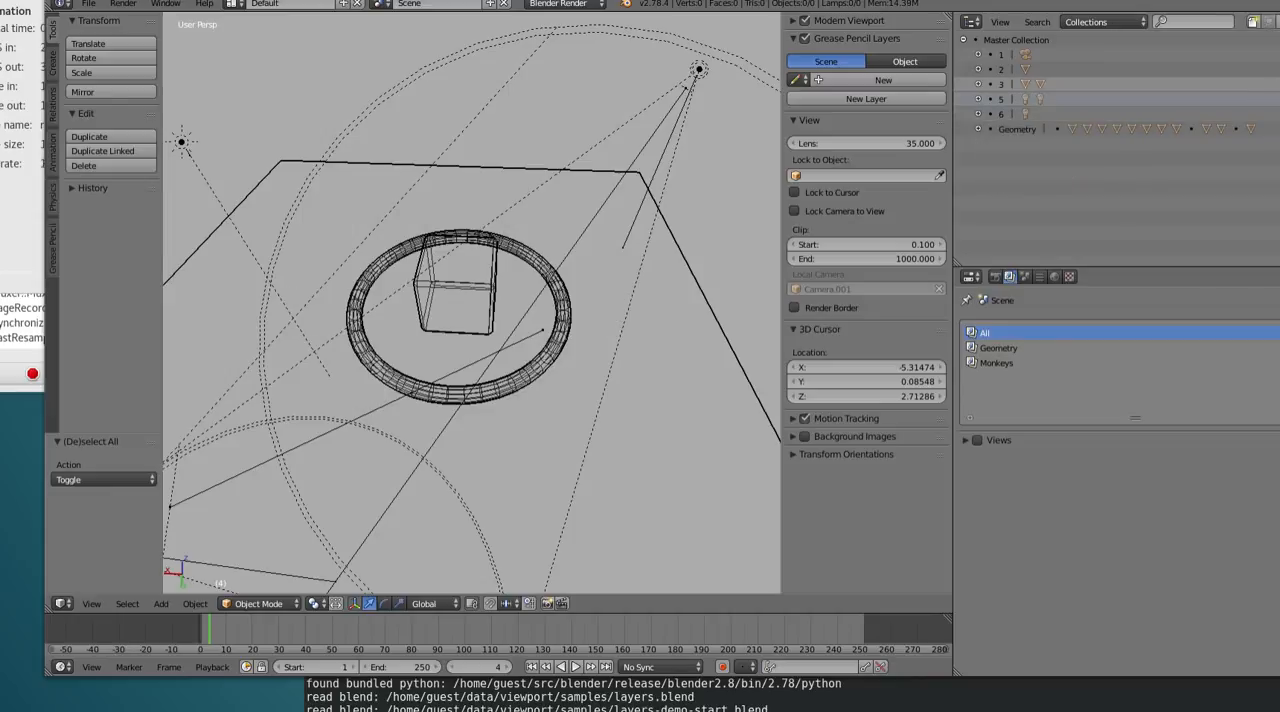
right_click(1255, 86)
click(1246, 97)
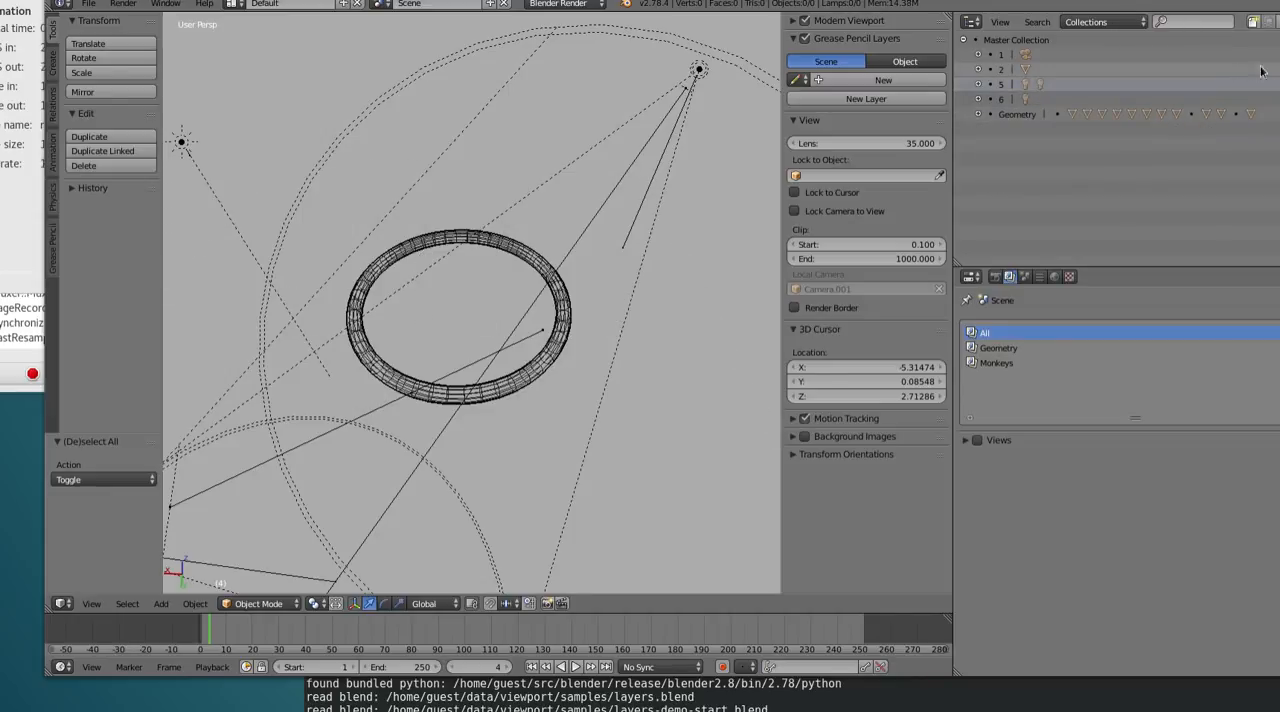
right_click(1193, 68)
click(1180, 97)
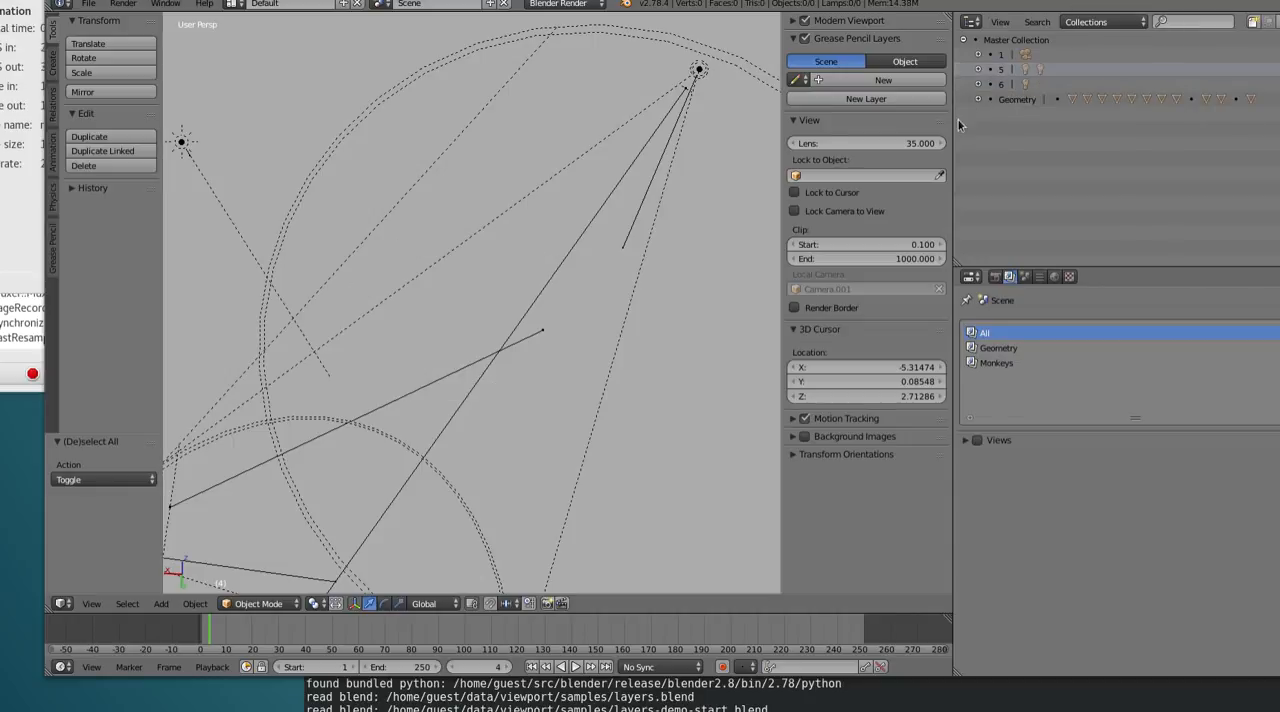
Expand the Geometry collection in the All render layer, and make Geometry the active render layer
click(978, 99)
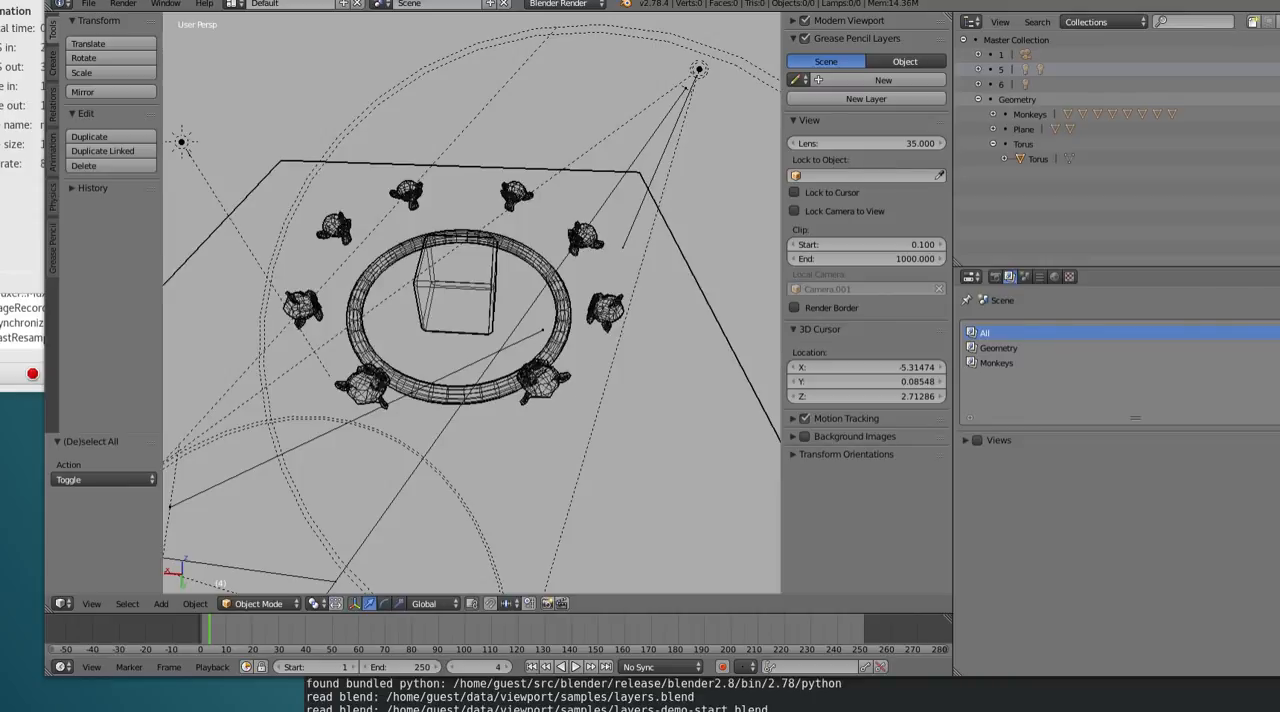
click(1043, 347)
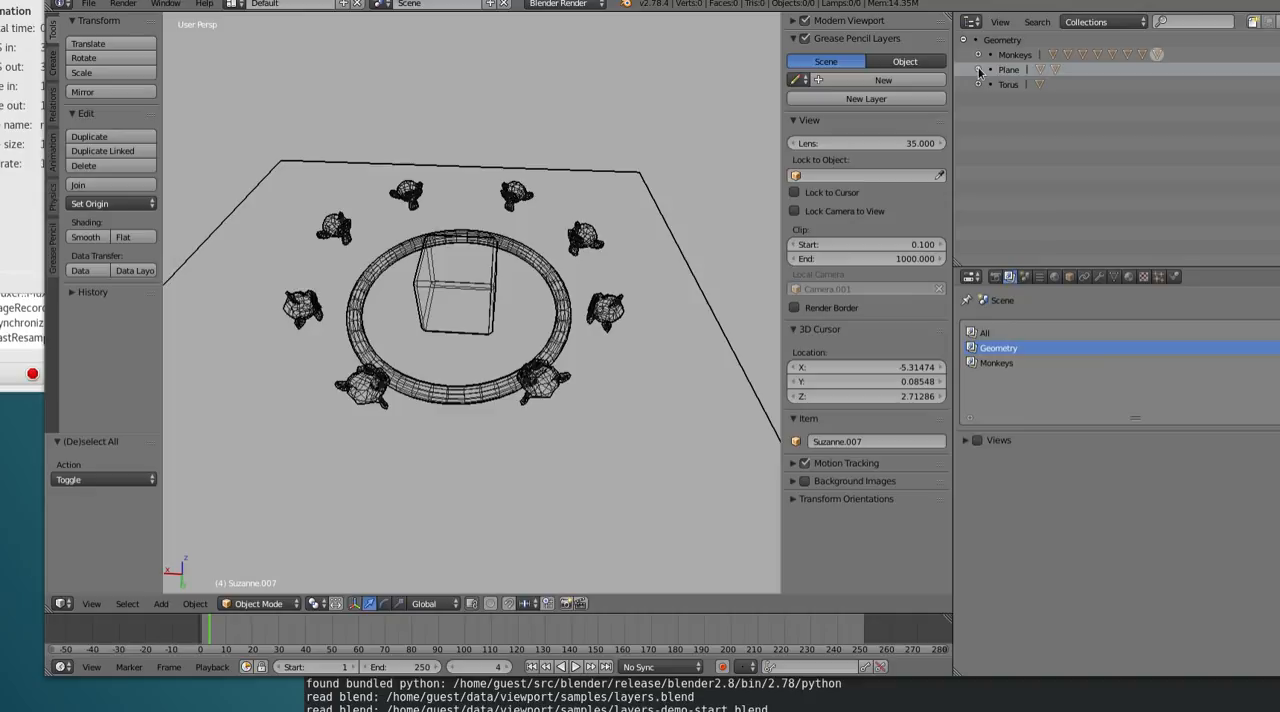
click(1022, 348)
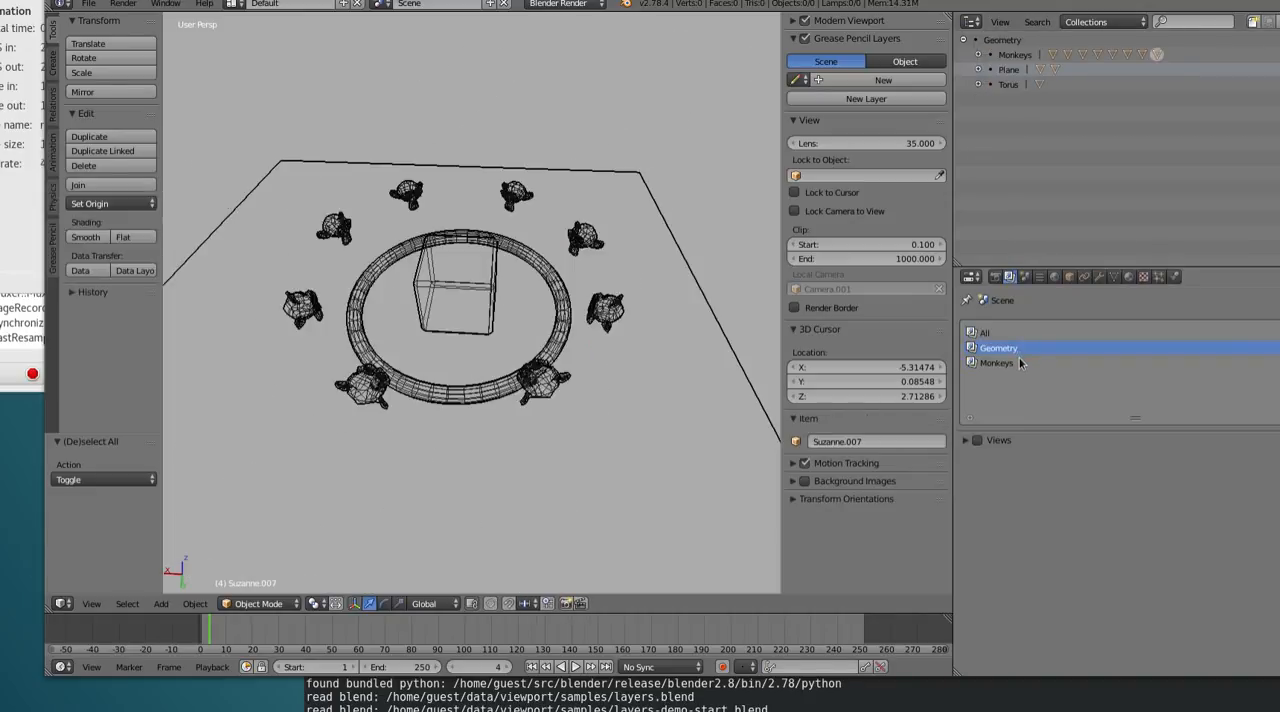
Change the render engine to Clay
click(563, 4)
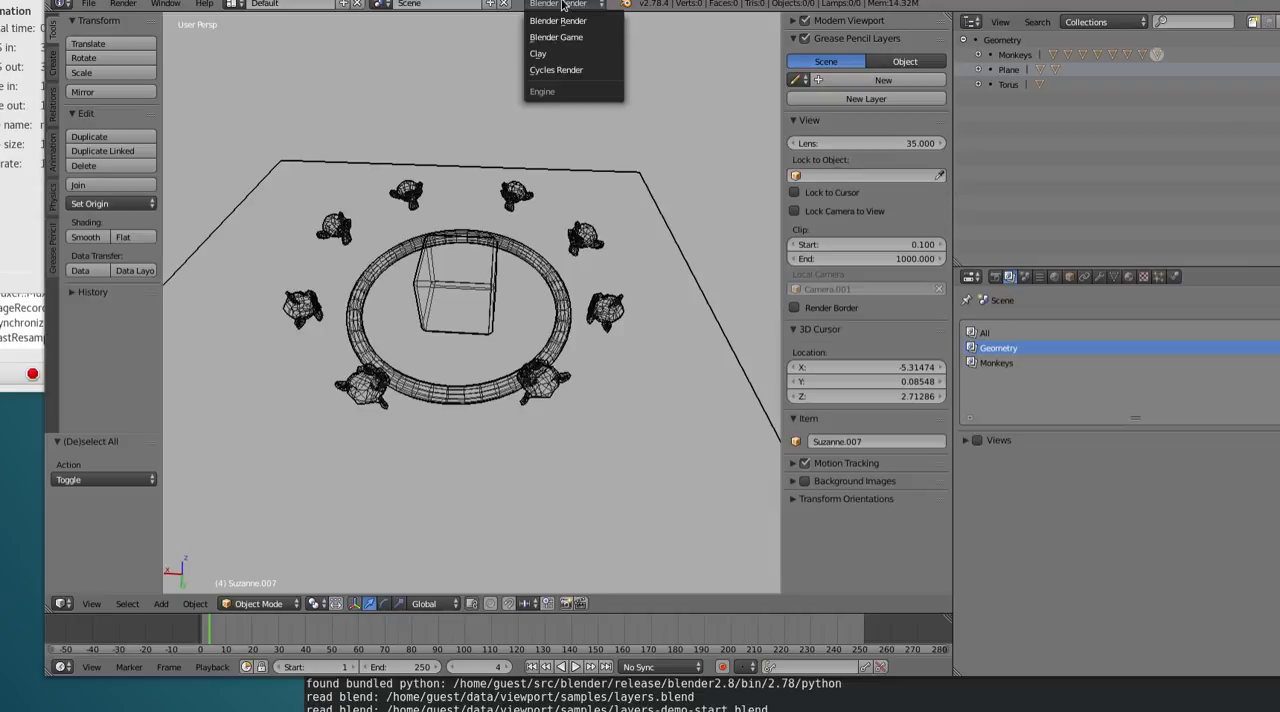
click(563, 53)
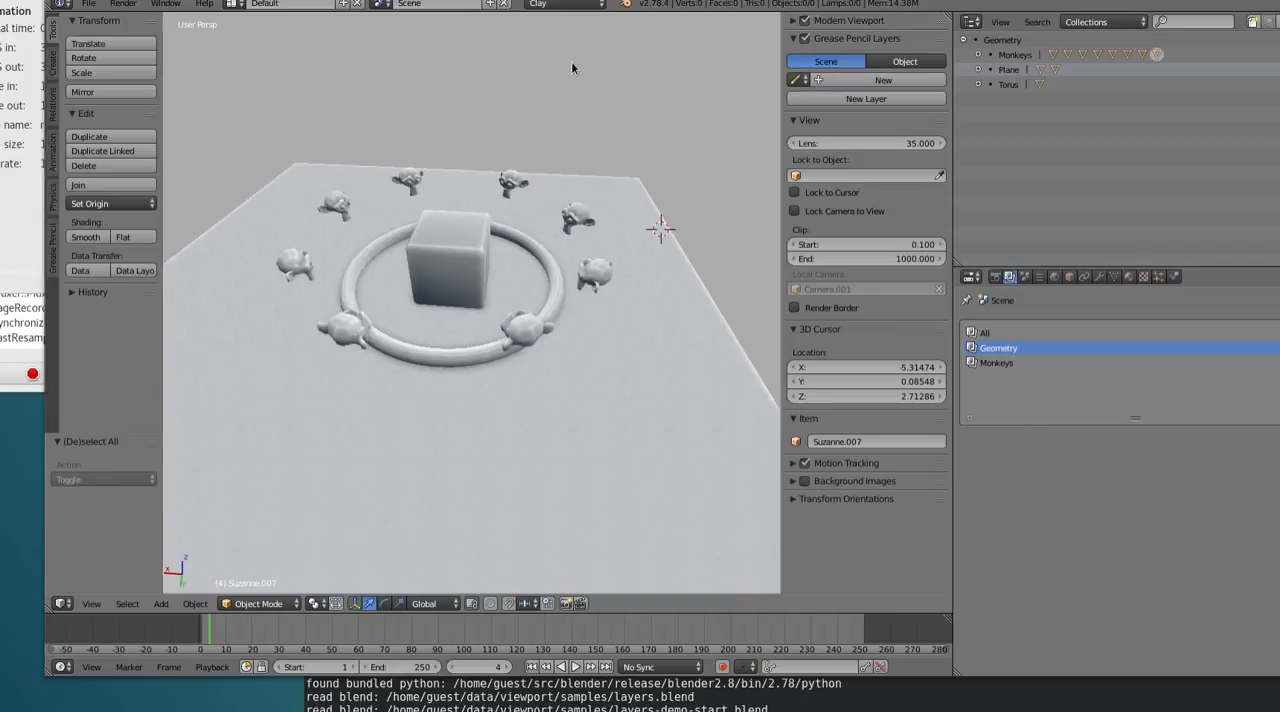
Start saving the scene as a separate Blender file in the samples folder
key(ctrl+shift+s)
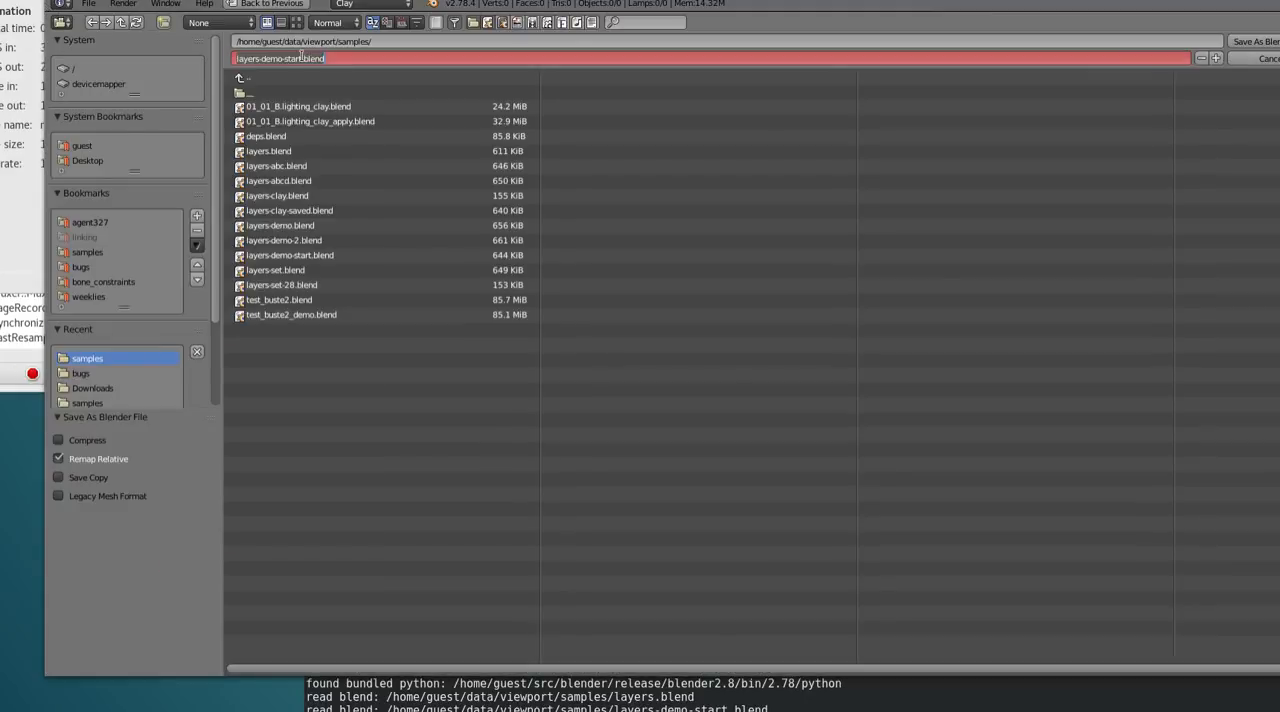